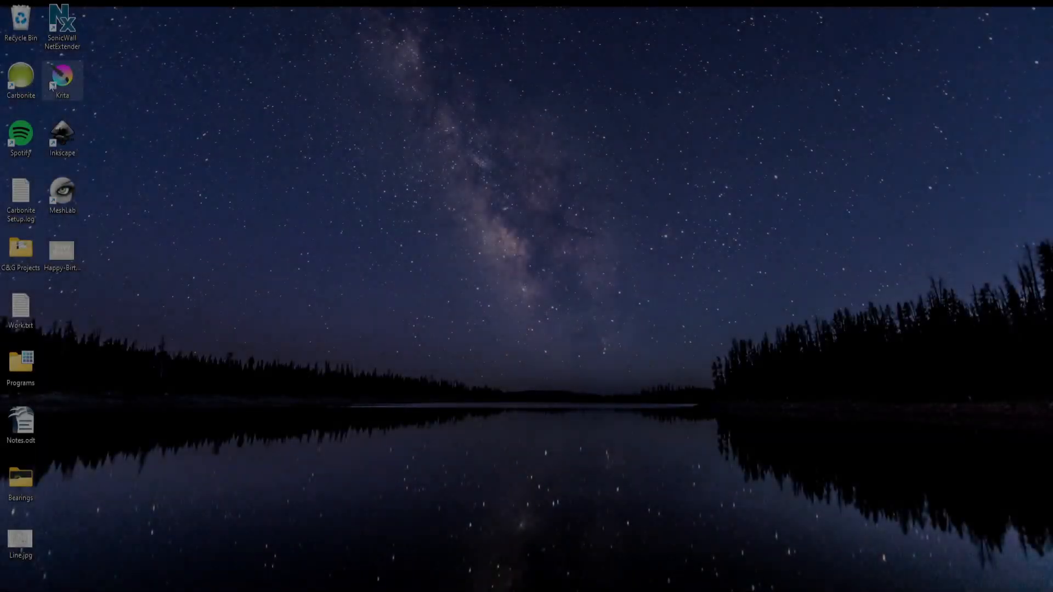
- Launch Krita and open the image Happy-Birthday.png from the Desktop
double_click(58, 77)
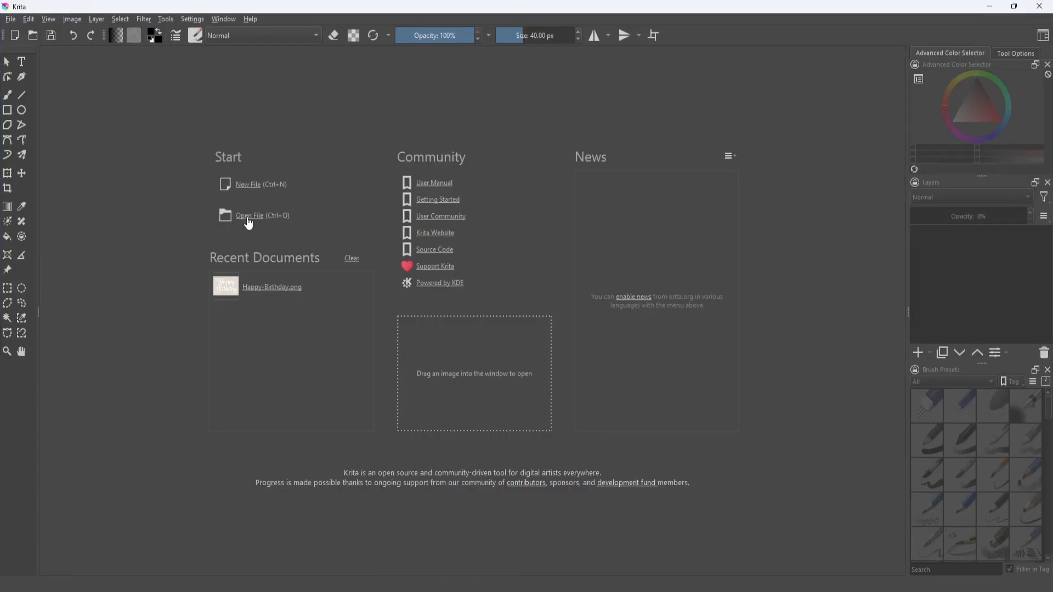
left_click(247, 217)
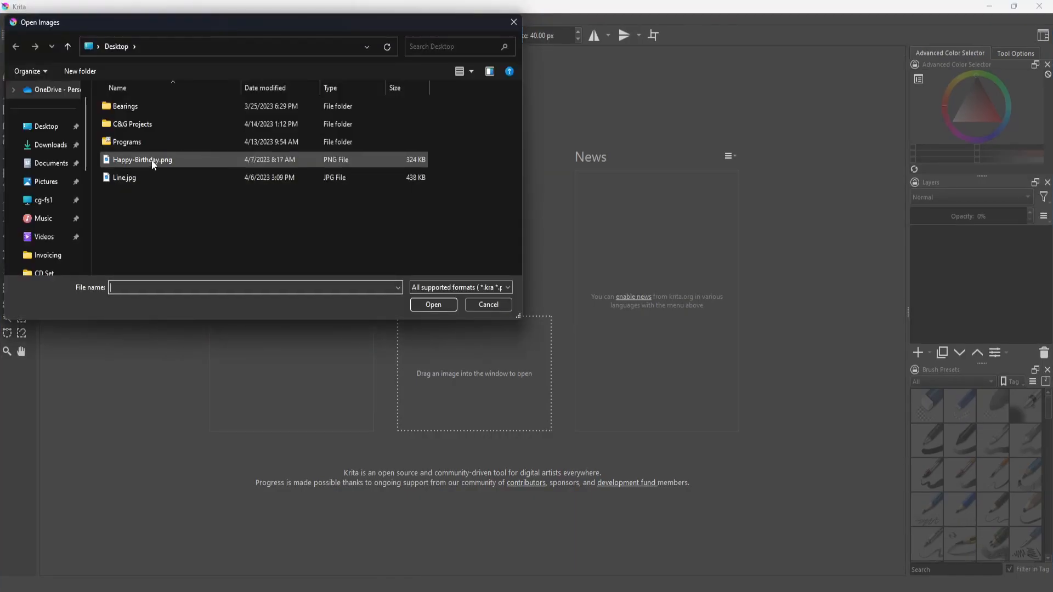
left_click(153, 162)
left_click(433, 304)
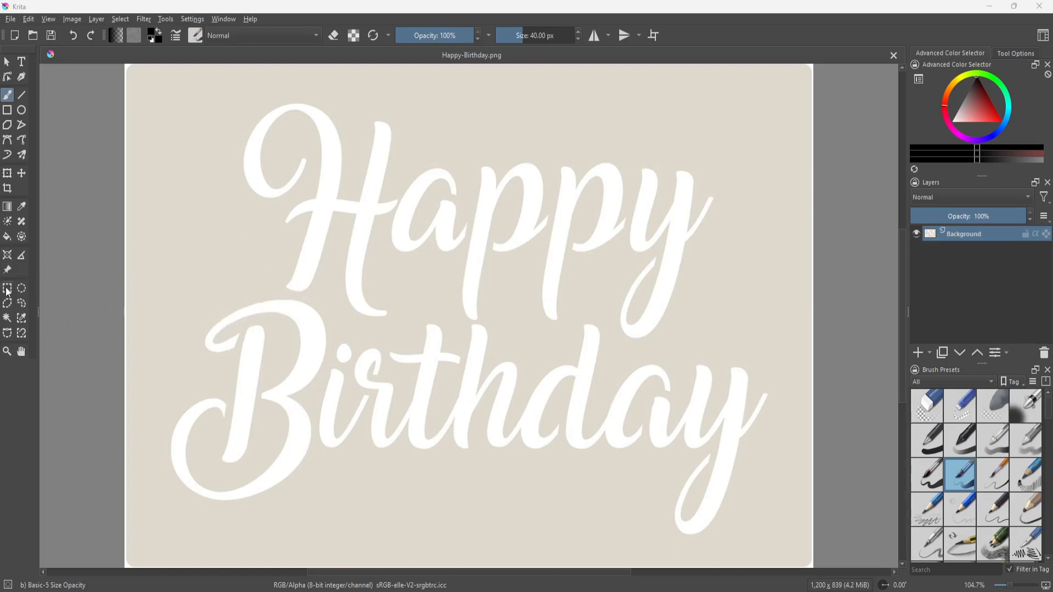
- Select the contiguous beige background around the lettering and fill it with black
left_click(7, 321)
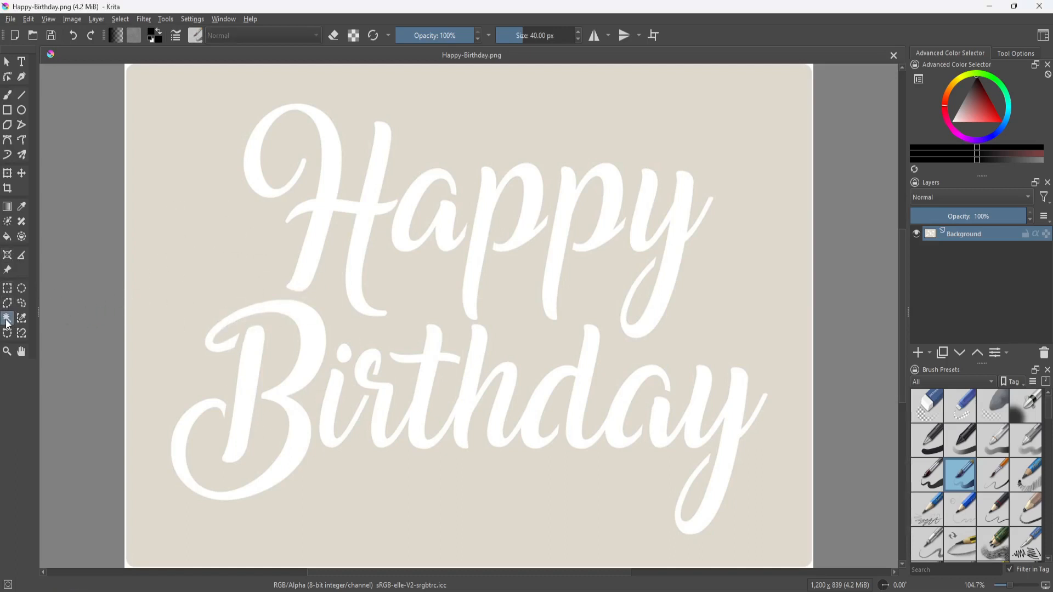
left_click(196, 240)
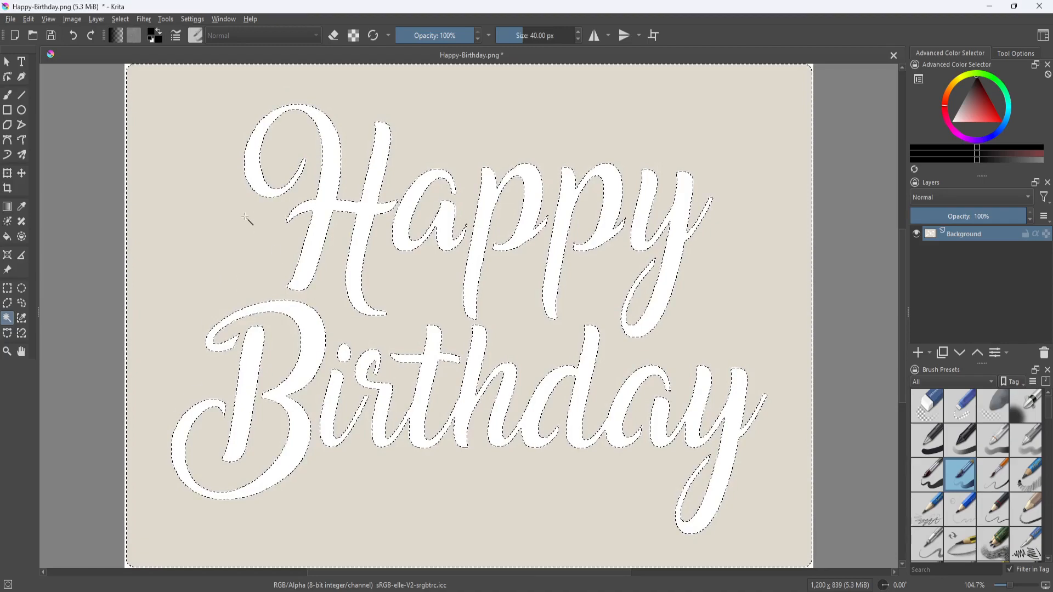
left_click(7, 238)
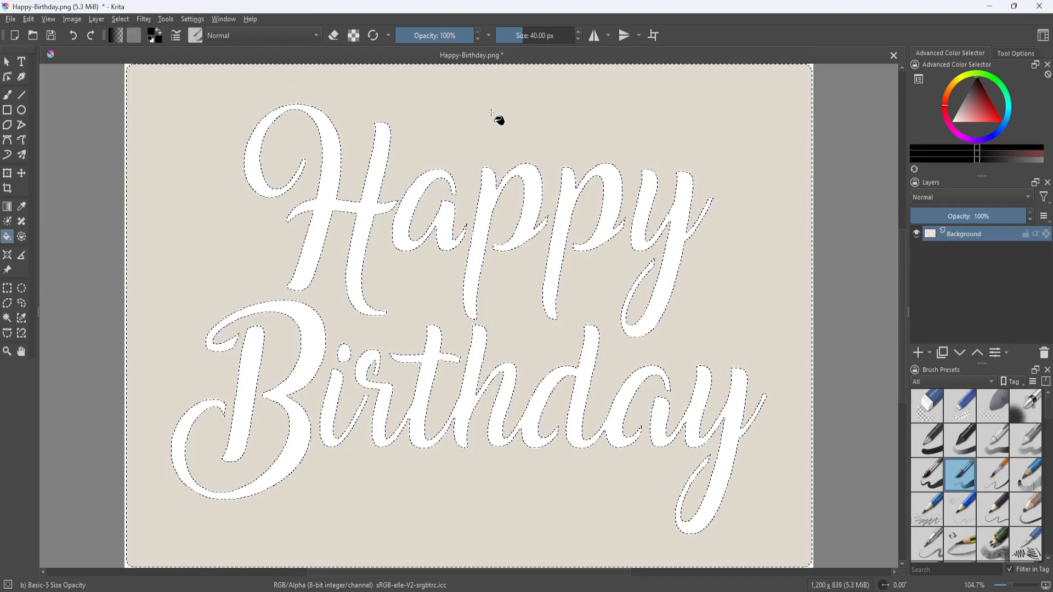
left_click(548, 119)
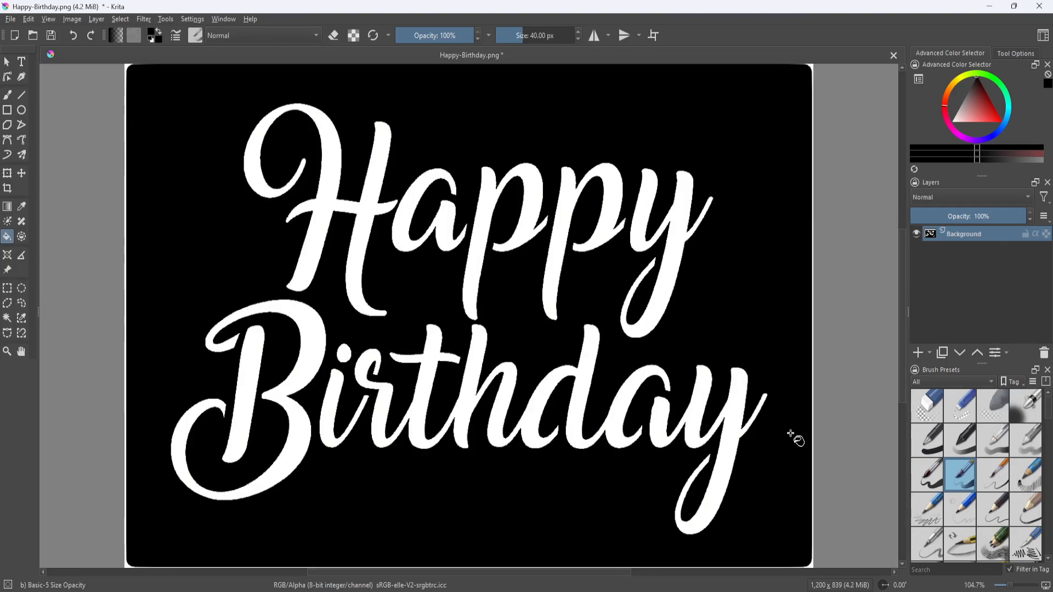
- Paint over the remaining white corners and edges of the image with the black 40 px brush
scroll(683, 206, "down", 1, "ctrl")
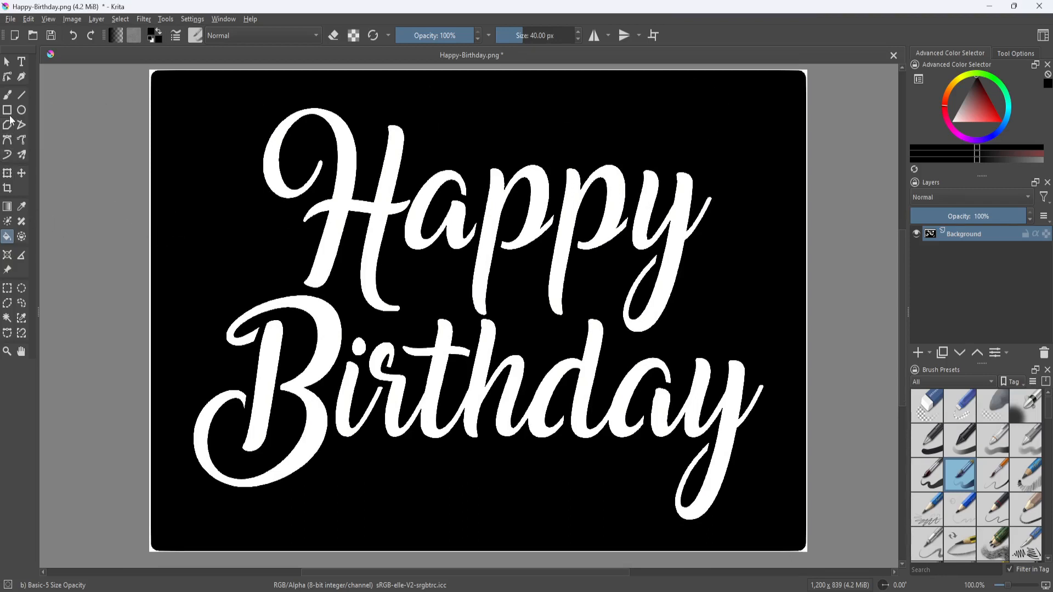
left_click(7, 96)
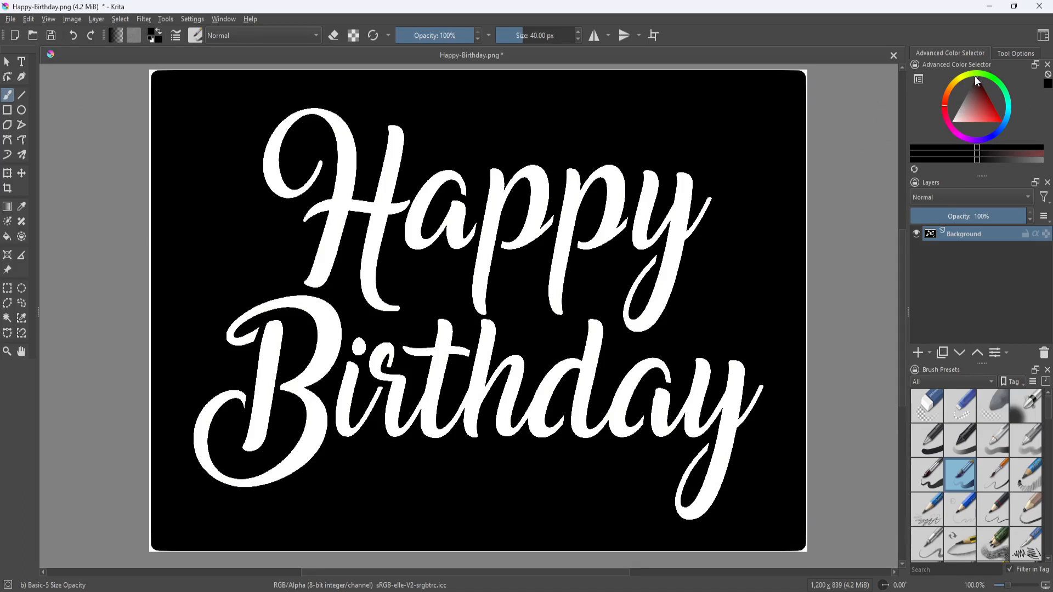
mouse_move(802, 78)
left_mouse_down()
mouse_move(797, 552)
mouse_move(800, 542)
mouse_move(653, 551)
mouse_move(154, 546)
mouse_move(154, 74)
mouse_move(798, 74)
mouse_move(479, 70)
left_mouse_up()
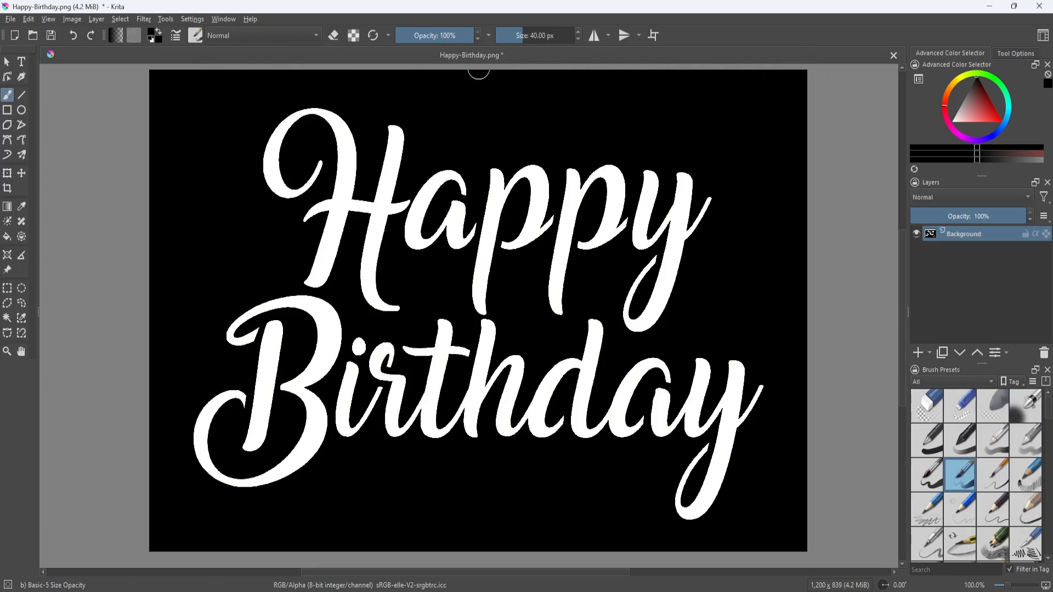
- Save the black-and-white image to the Desktop as Happy-Birthday_BW.png, accepting the default PNG options
left_click(11, 19)
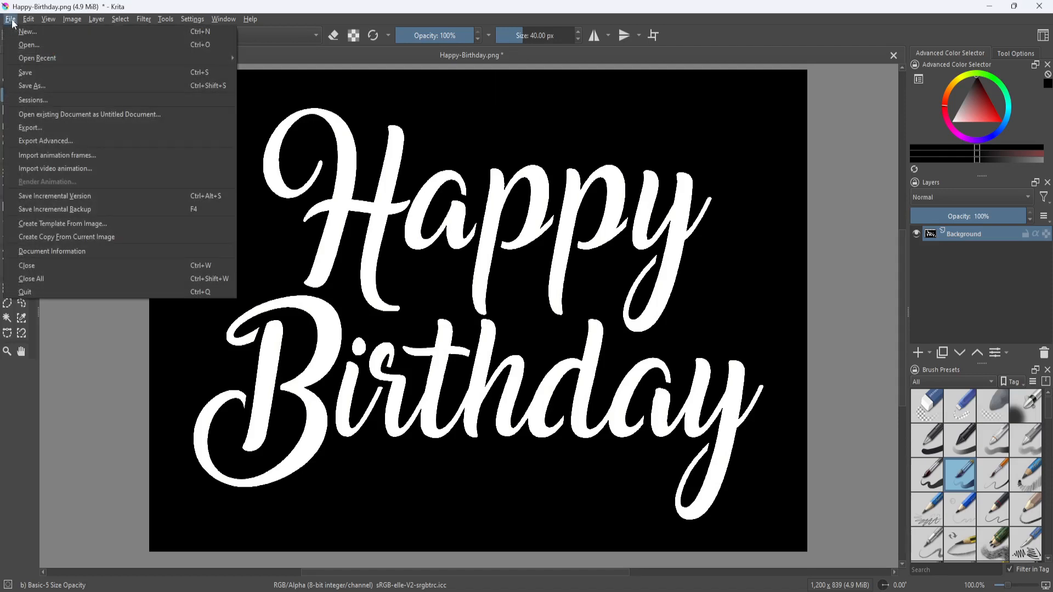
left_click(36, 85)
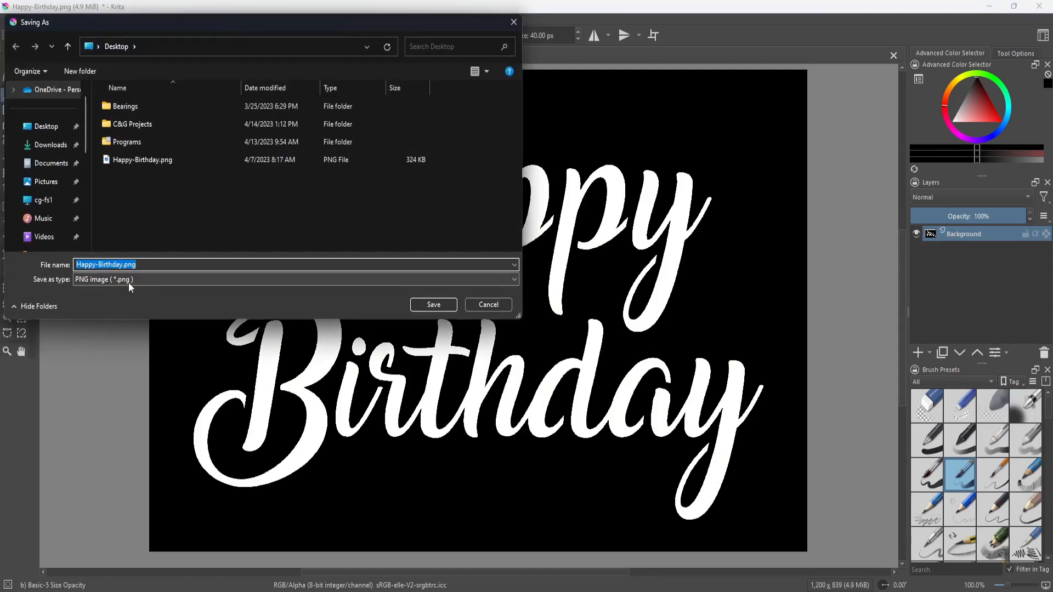
left_click(123, 265)
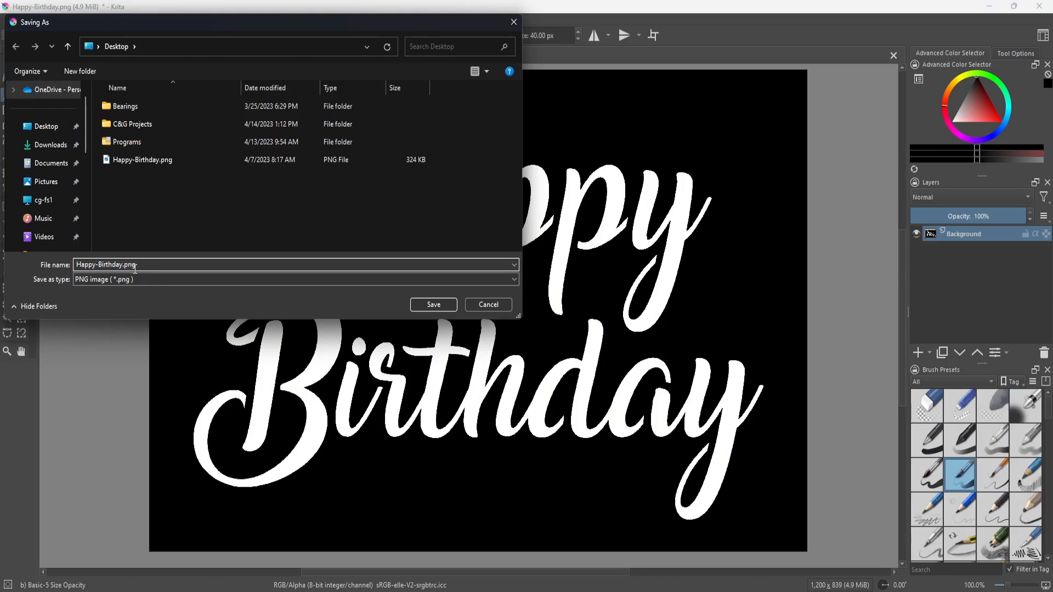
type("_BW")
left_click(433, 304)
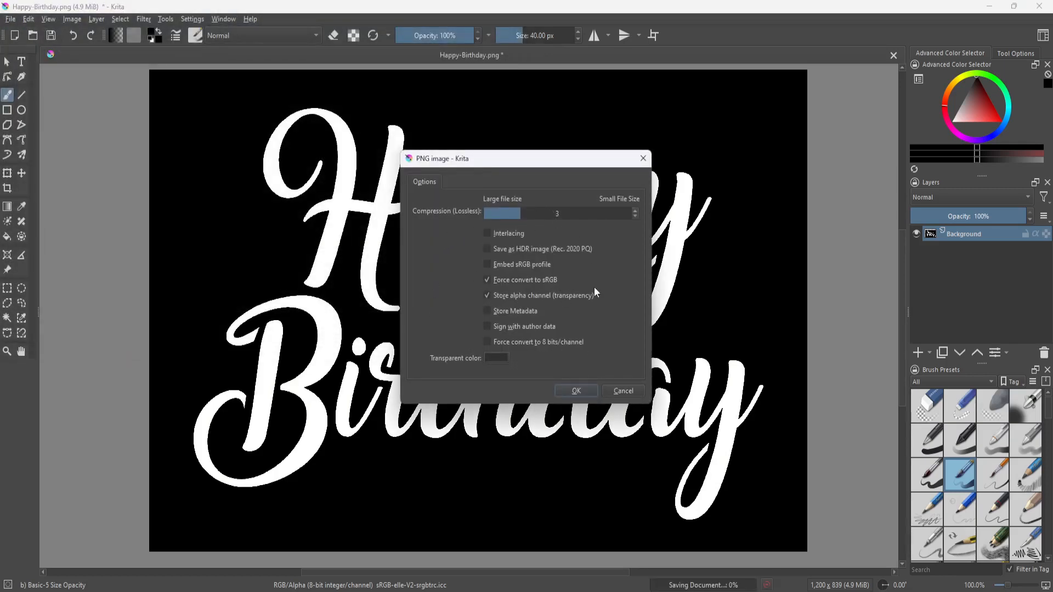
left_click(576, 390)
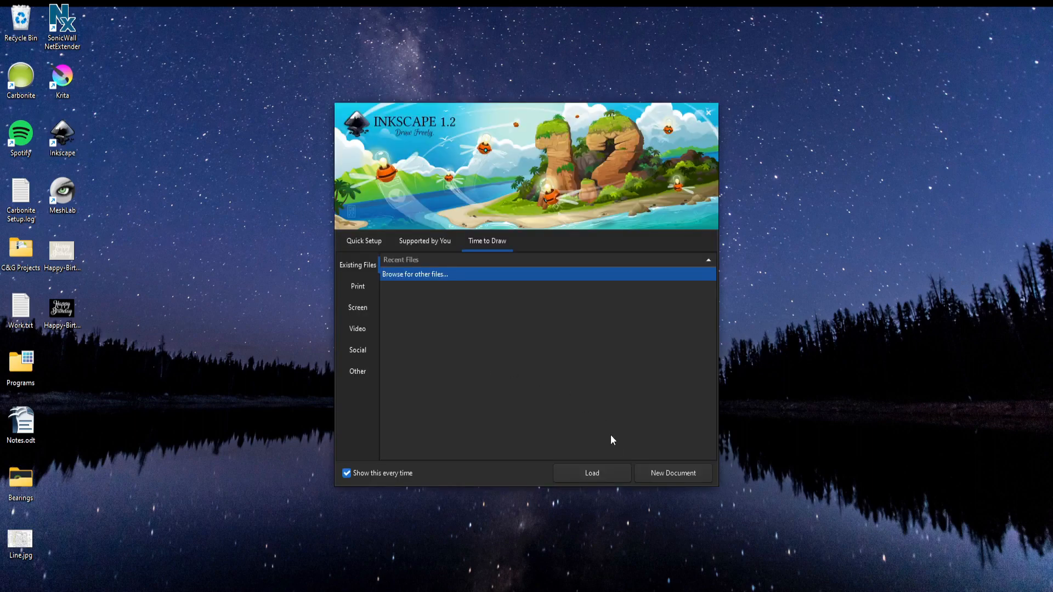
- Switch to Inkscape and open Happy-Birthday_BW.png as an embedded image with DPI from file and smooth rendering
left_click(594, 476)
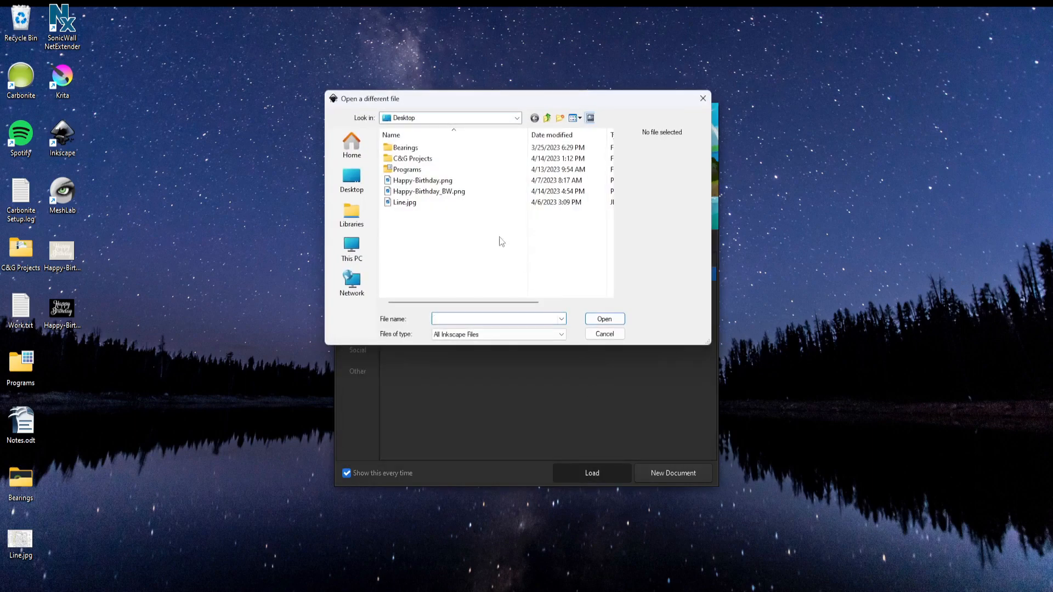
left_click(455, 193)
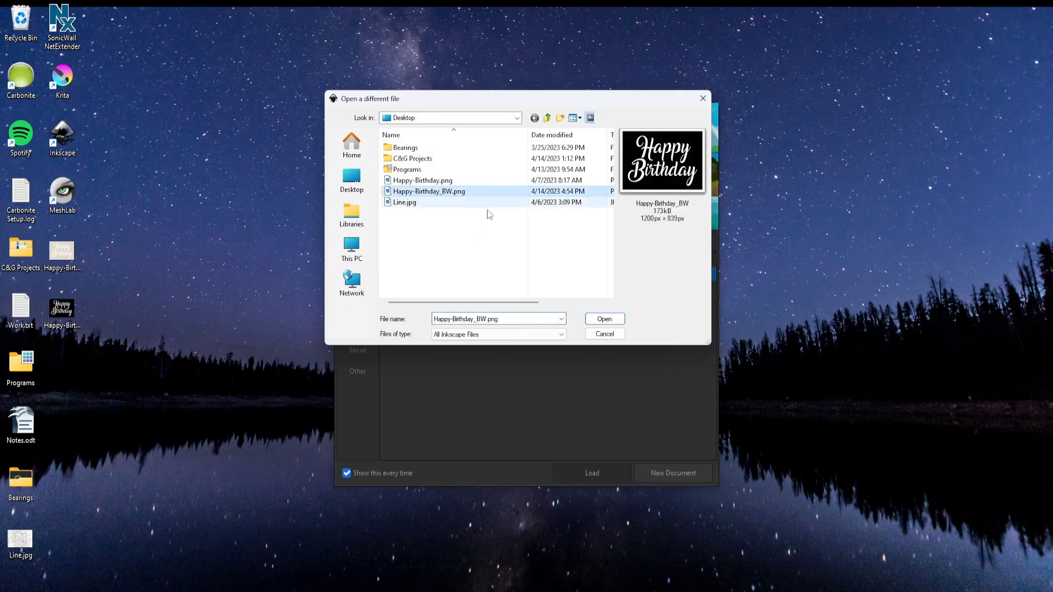
left_click(604, 320)
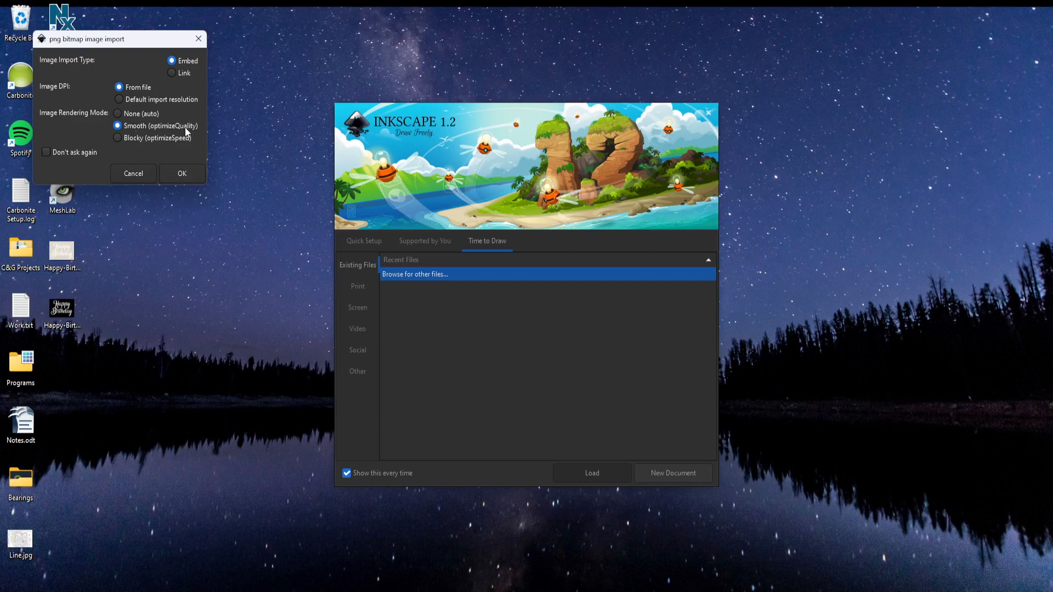
left_click(182, 175)
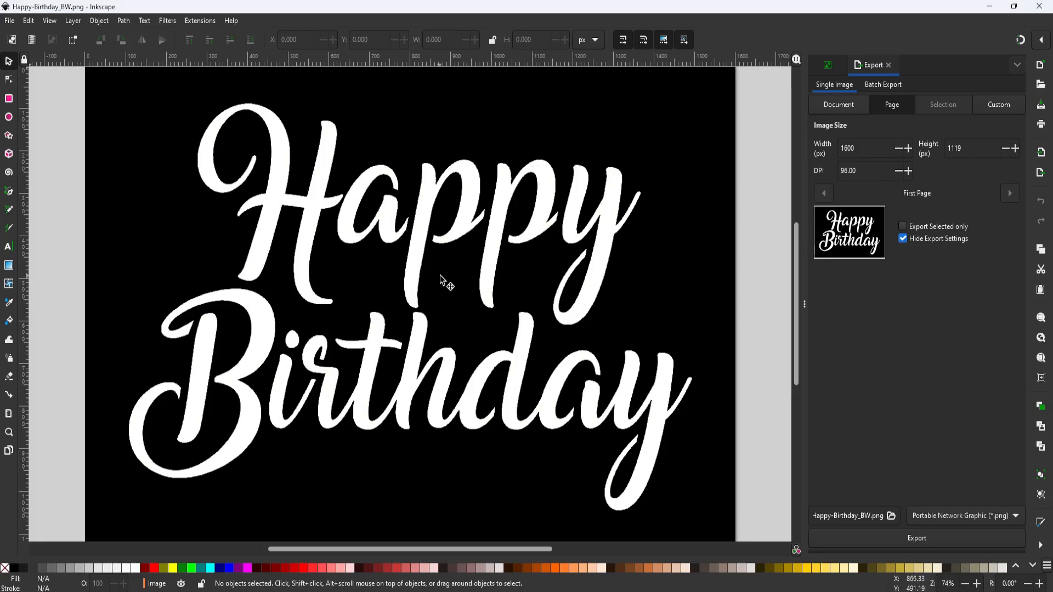
- Trace the Happy Birthday bitmap into a vector path using a single-scan brightness cutoff with threshold 0.450
left_click(387, 269)
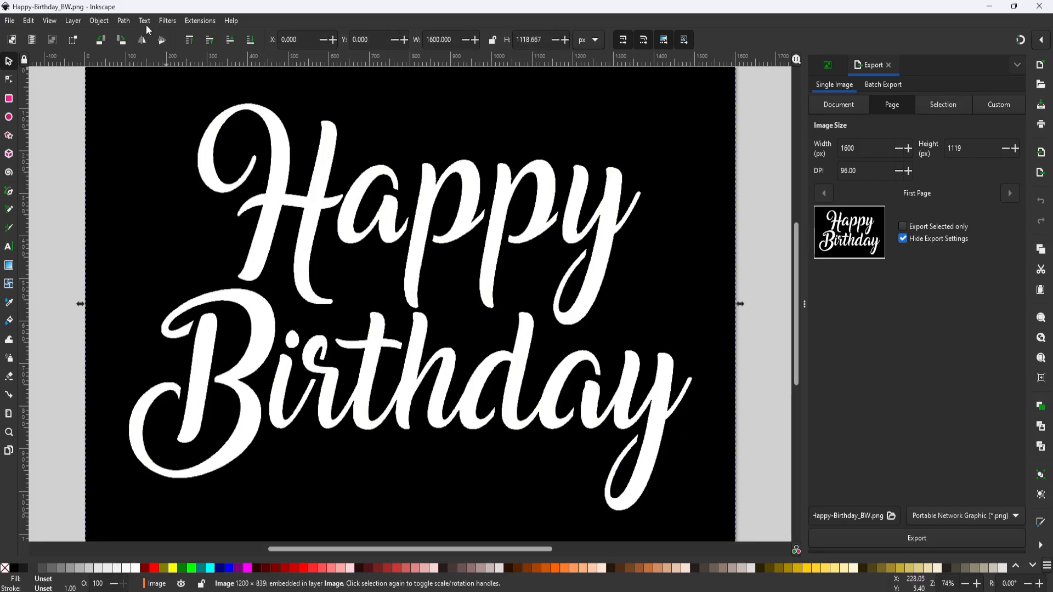
left_click(125, 21)
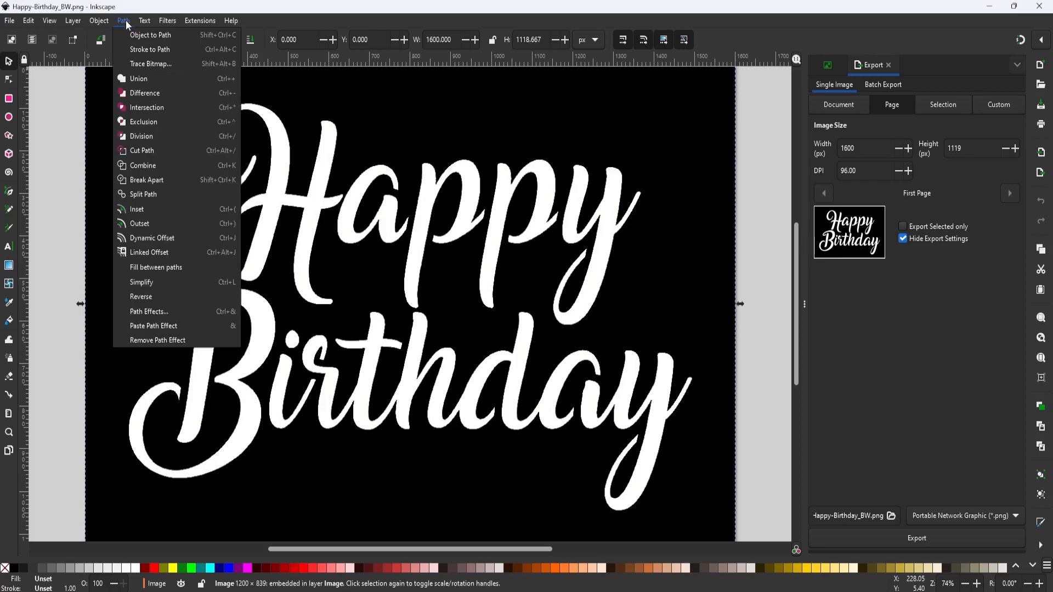
left_click(149, 65)
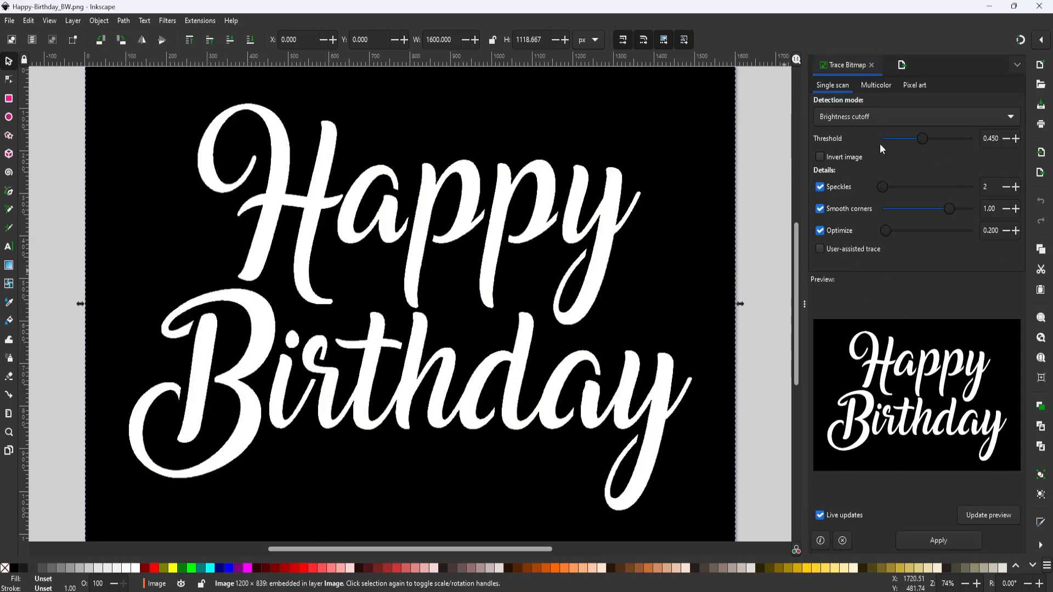
left_click(942, 542)
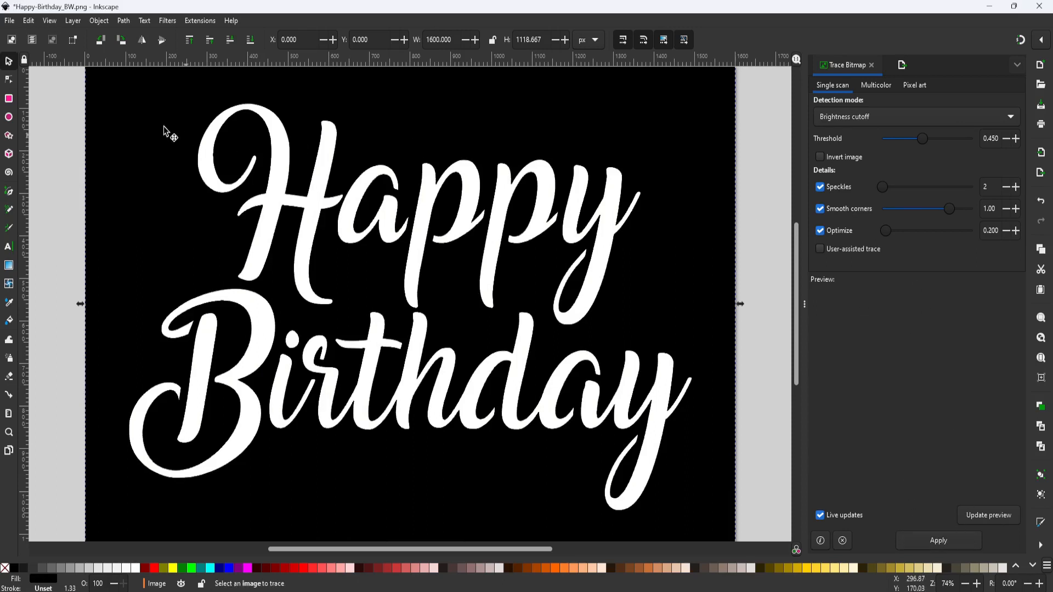
- Save the traced drawing to the Desktop as Happy-Birthday_BW.svg in Plain SVG format
left_click(10, 20)
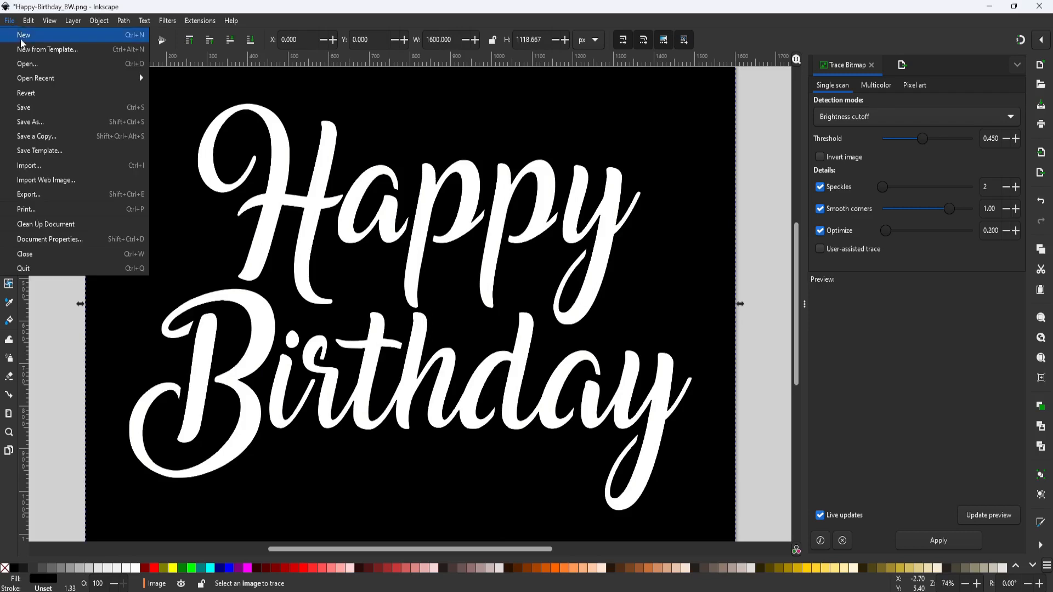
left_click(36, 121)
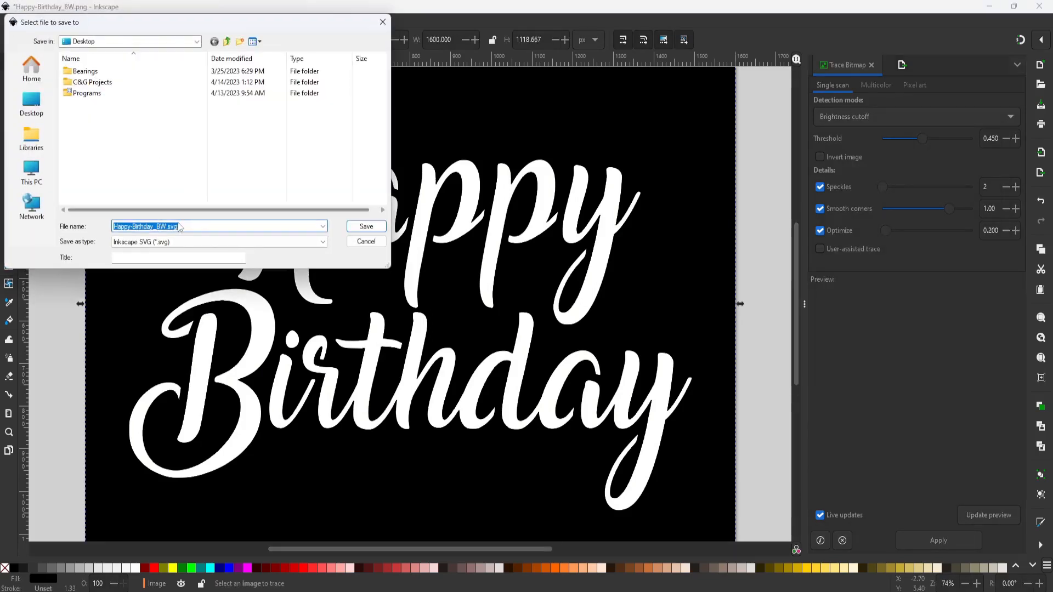
left_click(323, 242)
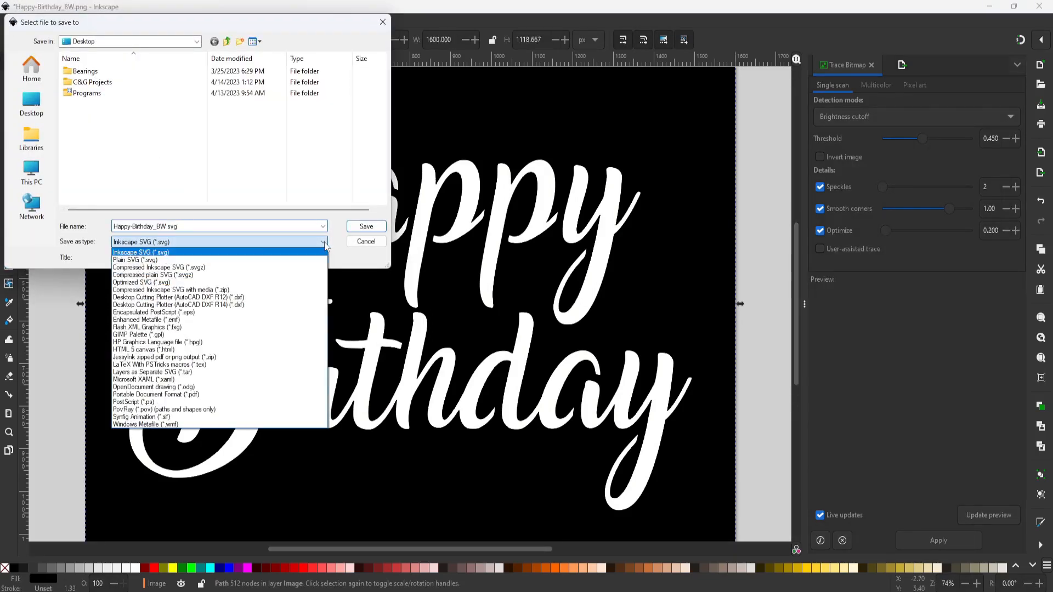
left_click(149, 260)
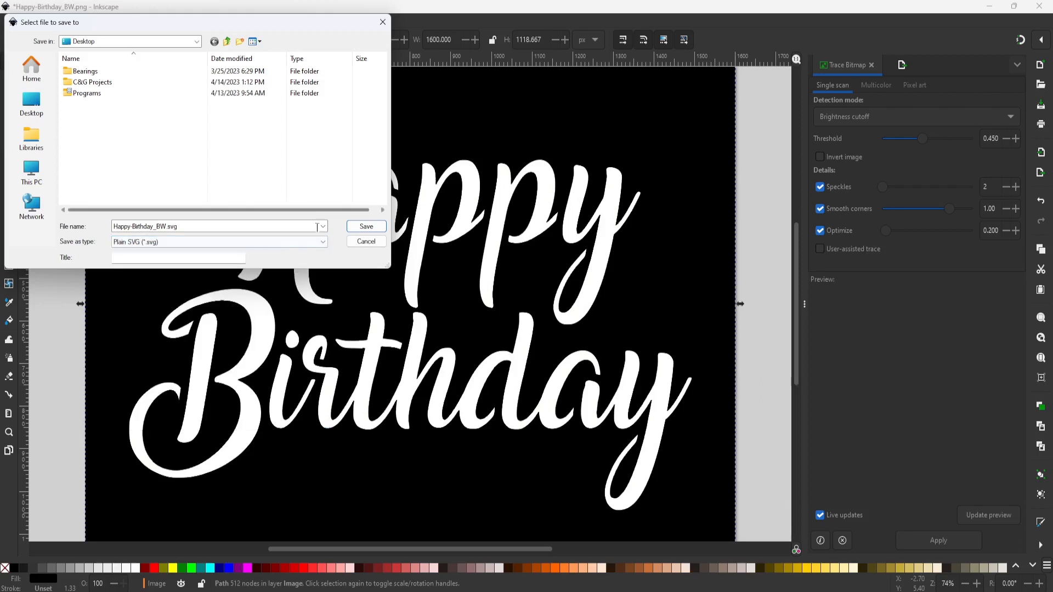
left_click(367, 227)
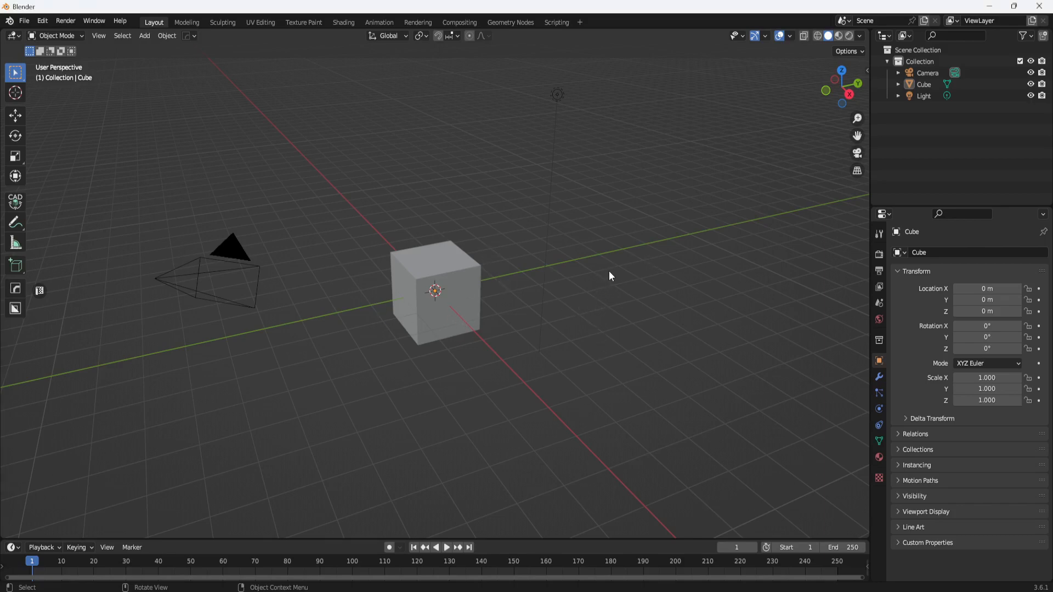
- Switch to Blender and delete all default scene objects: the camera, cube and light
key("a")
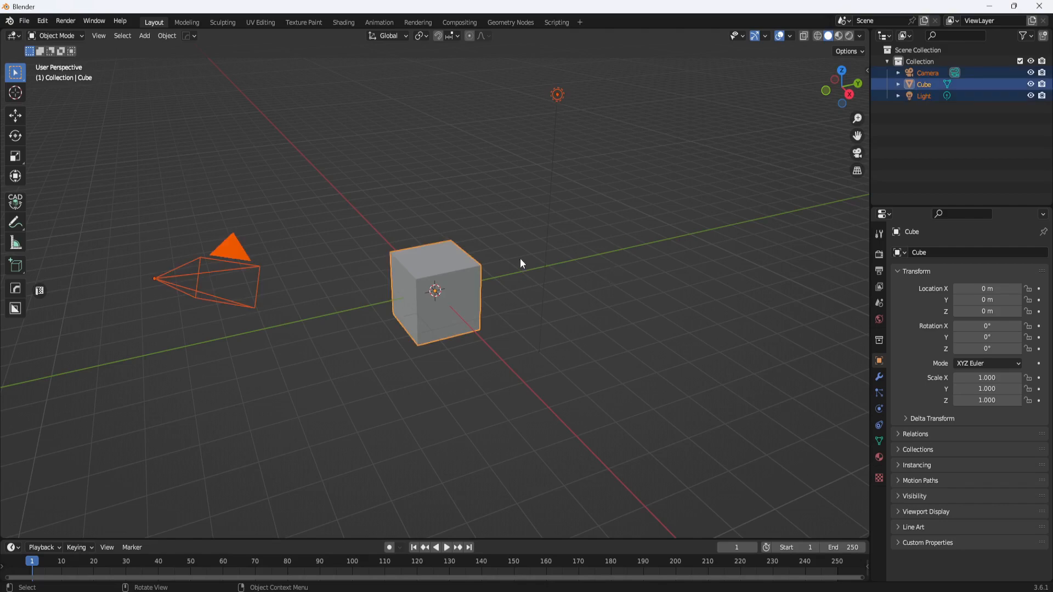
key("x")
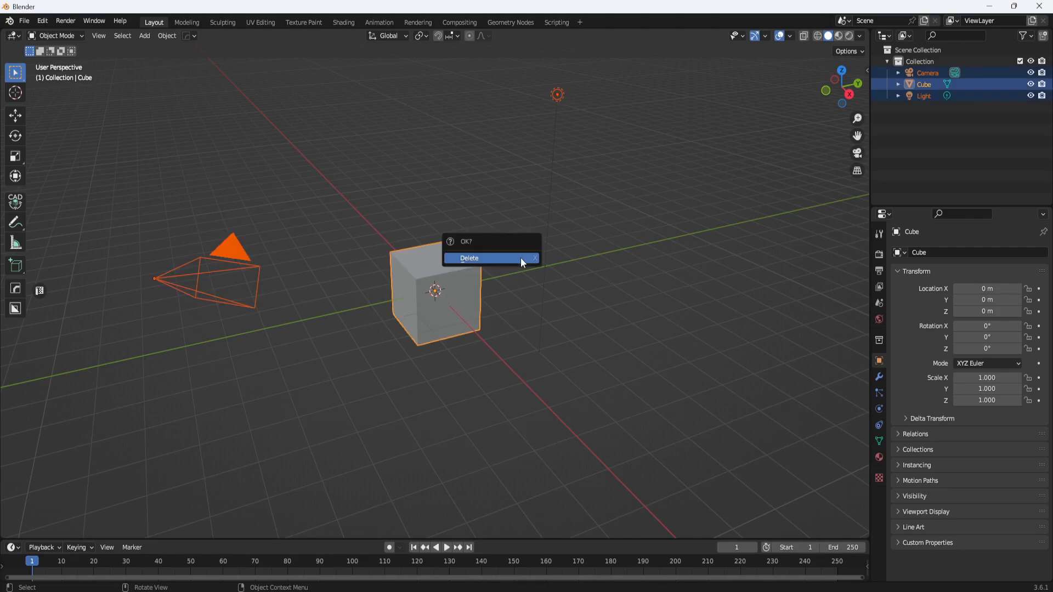
left_click(497, 260)
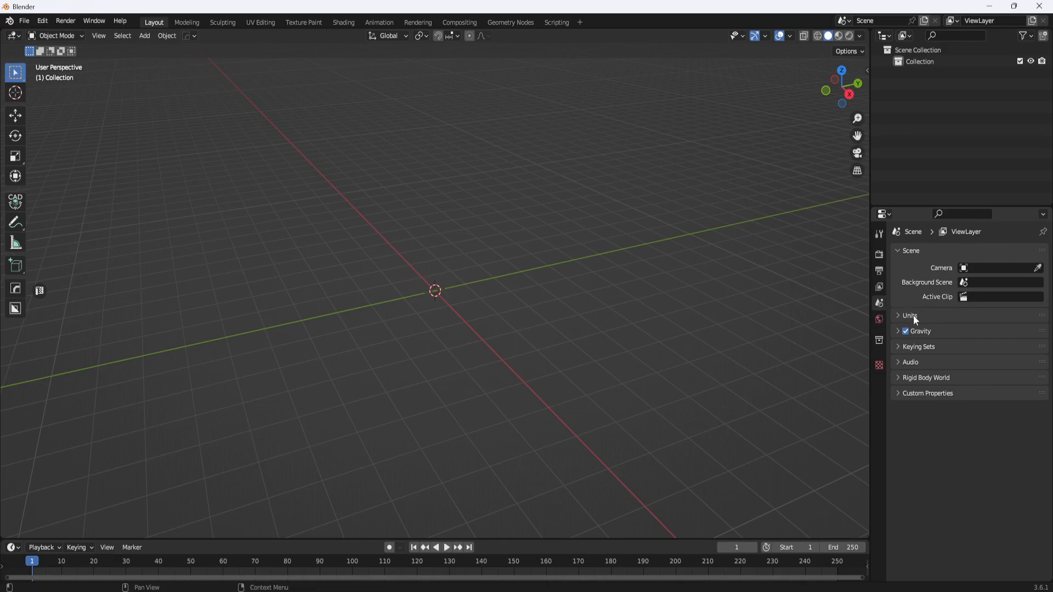
- Set the scene's unit system to Imperial and its length unit to Inches
left_click(900, 317)
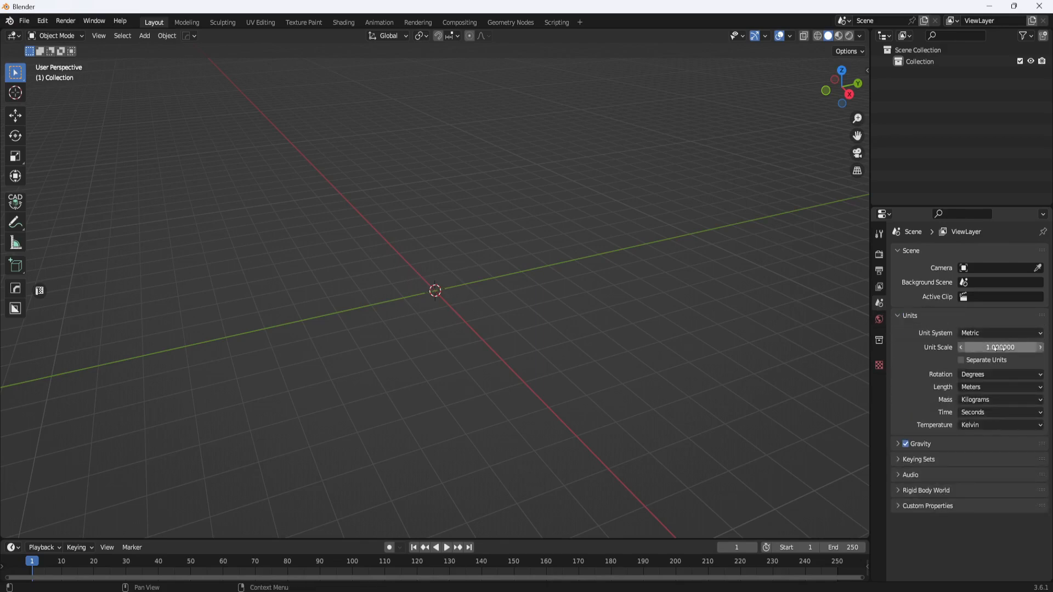
left_click(1036, 334)
left_click(990, 373)
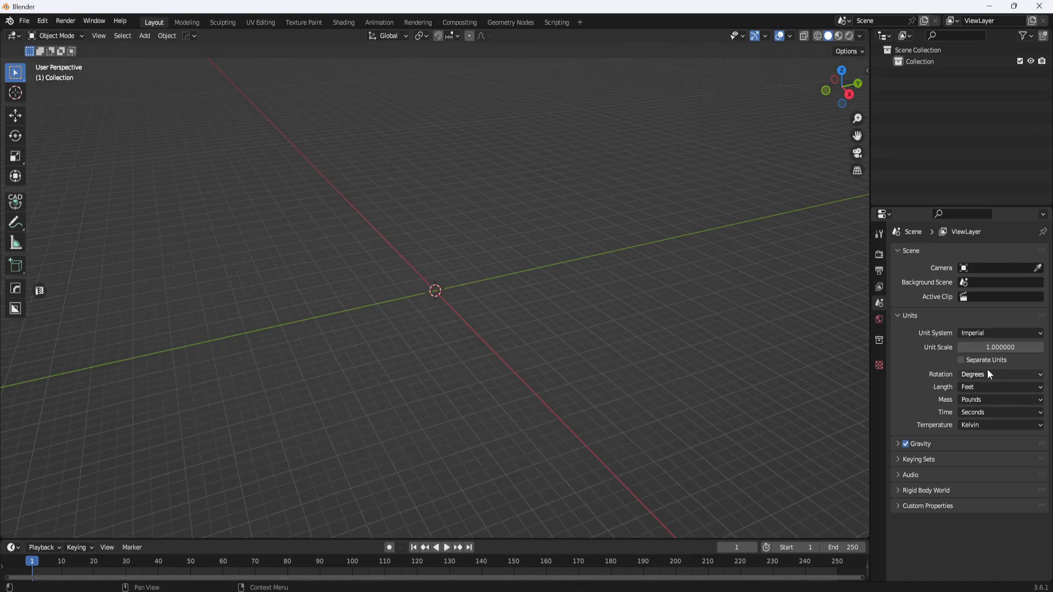
left_click(1041, 388)
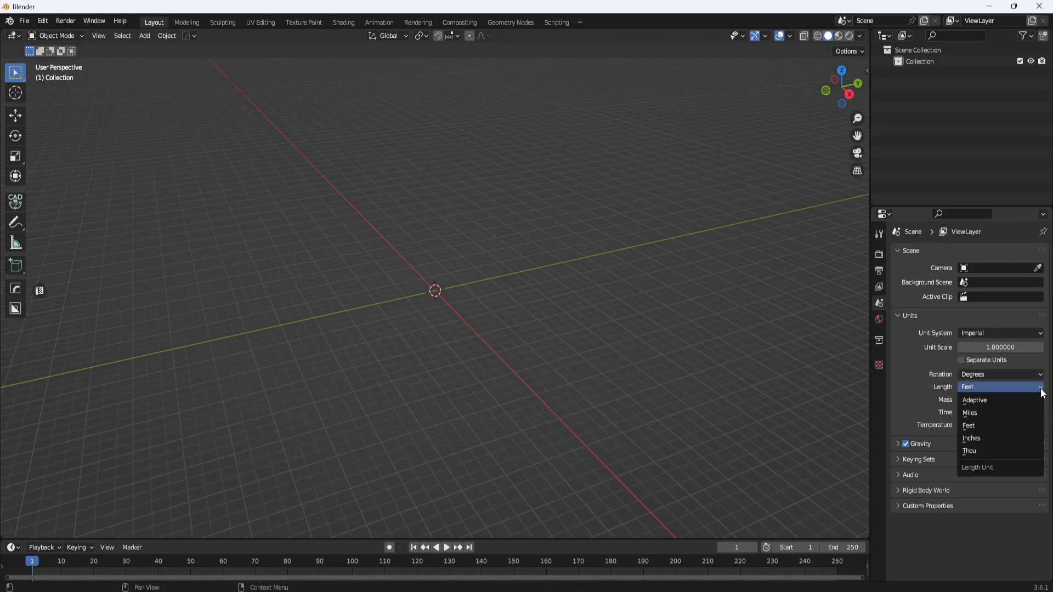
left_click(985, 438)
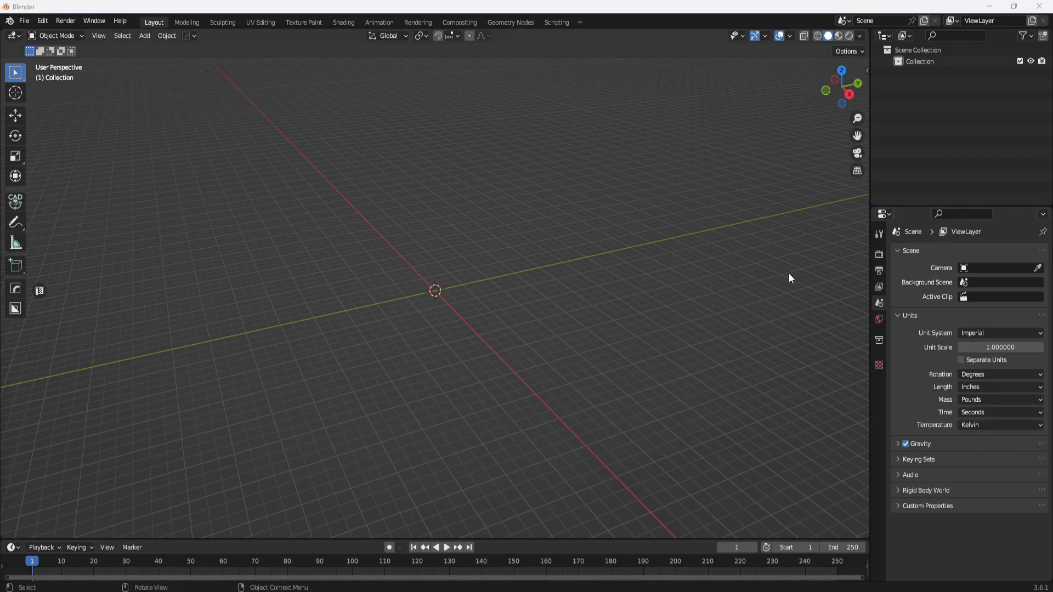
- Import Happy-Birthday_BW.svg from the Desktop as a Scalable Vector Graphics file
left_click(843, 69)
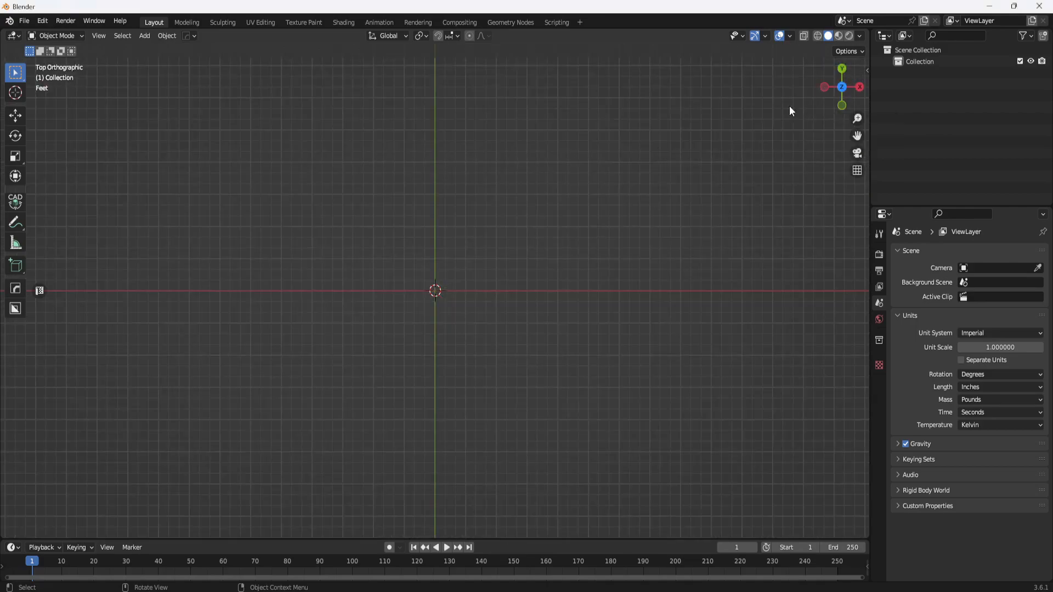
scroll(444, 285, "up", 5)
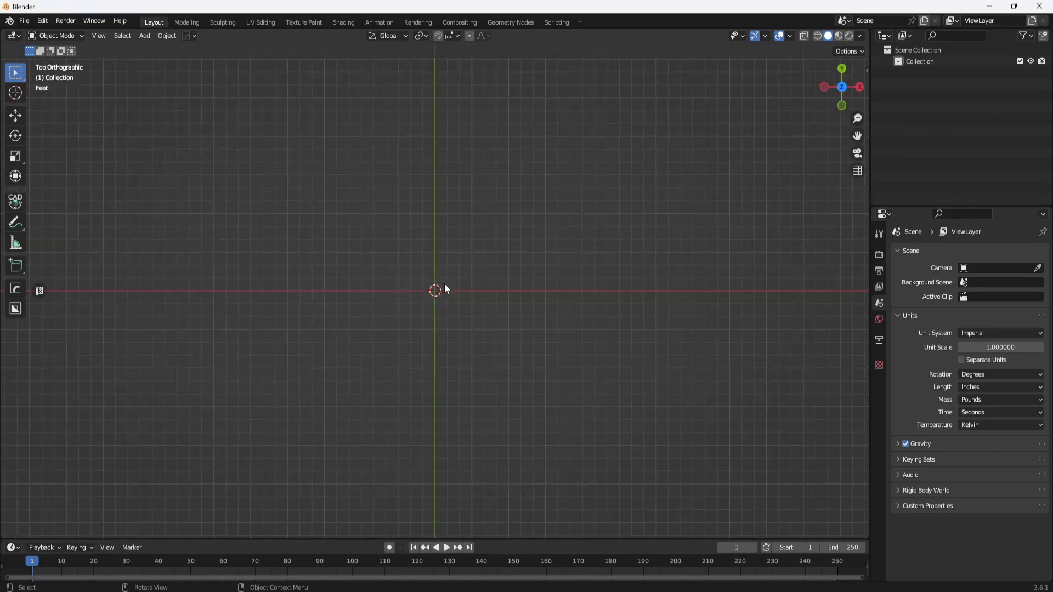
scroll(456, 284, "up", 4)
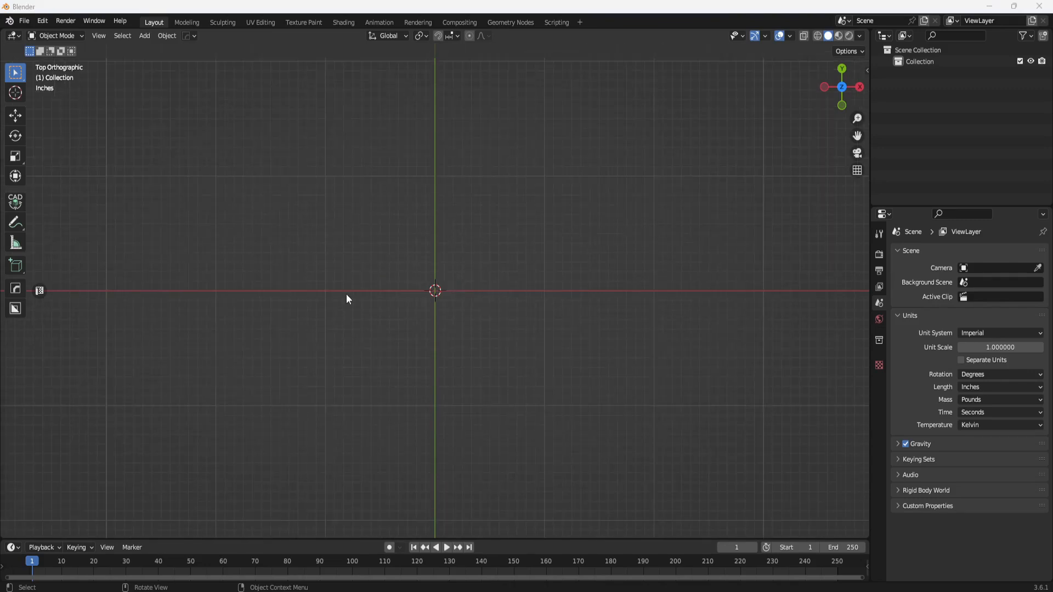
left_click(24, 21)
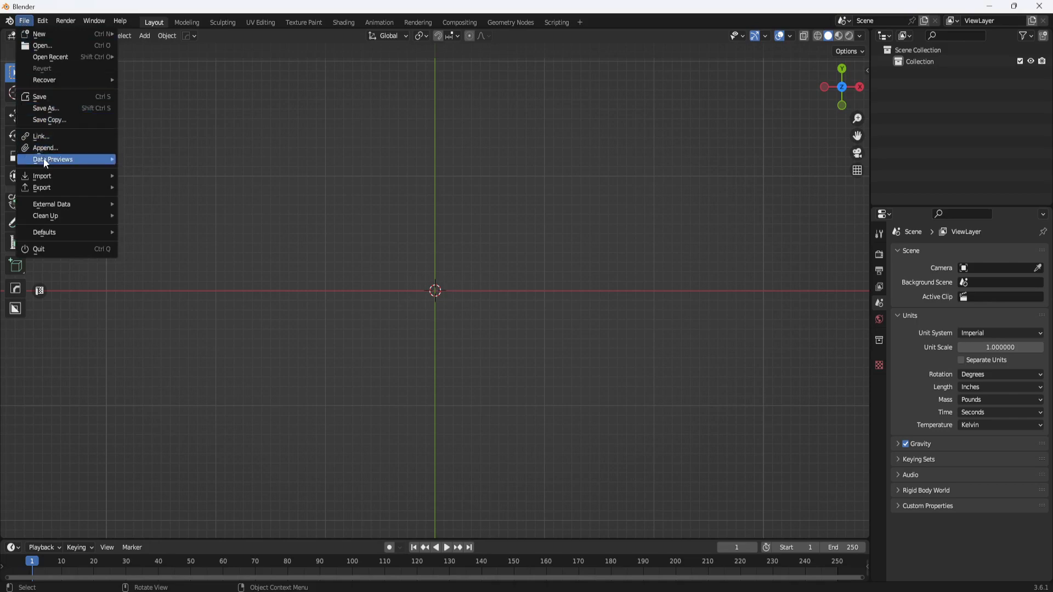
mouse_move(45, 176)
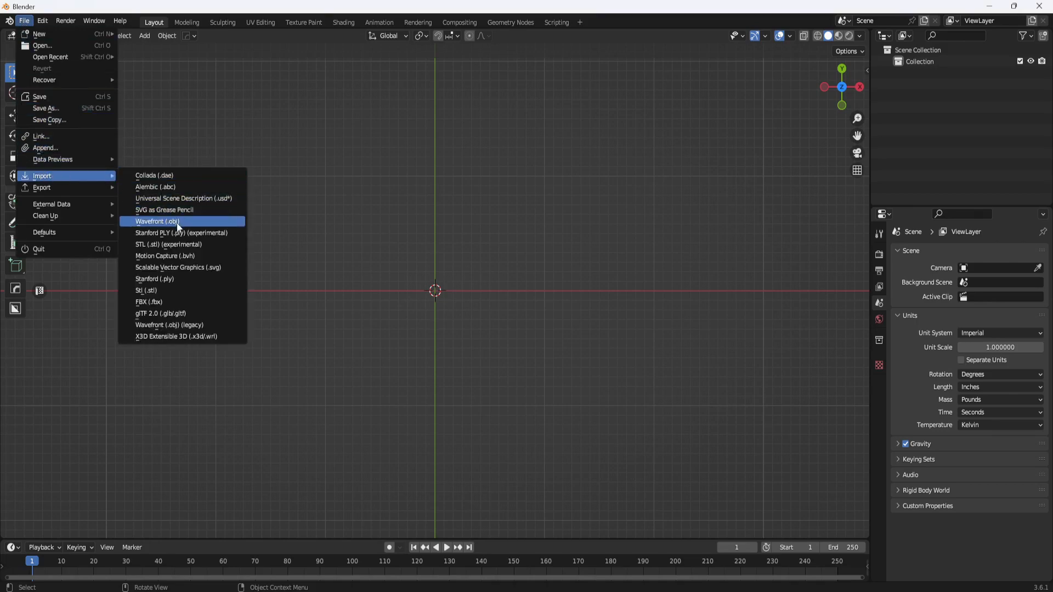
left_click(193, 268)
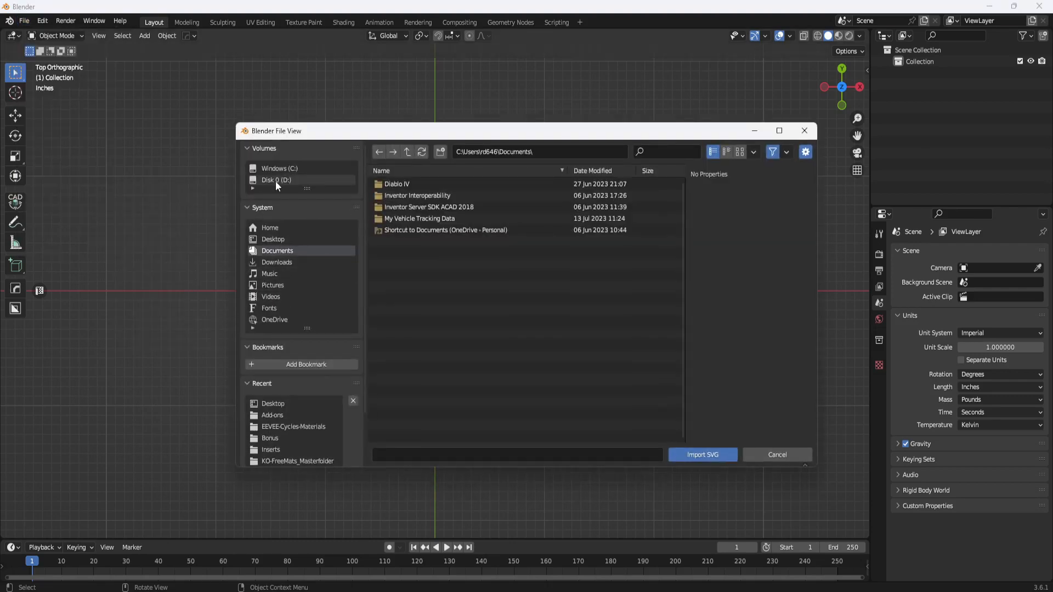
left_click(275, 238)
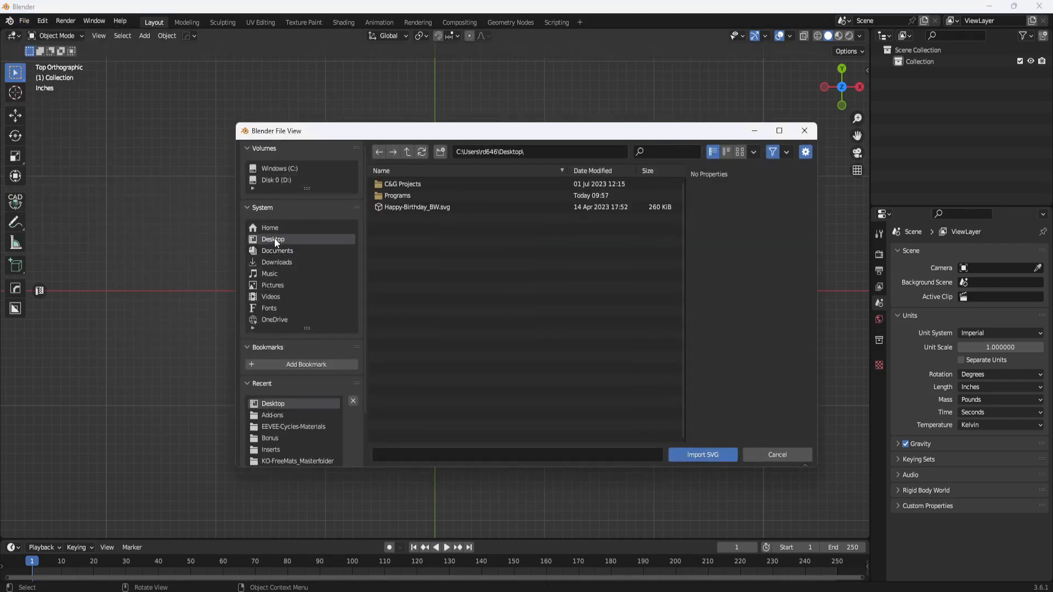
left_click(417, 205)
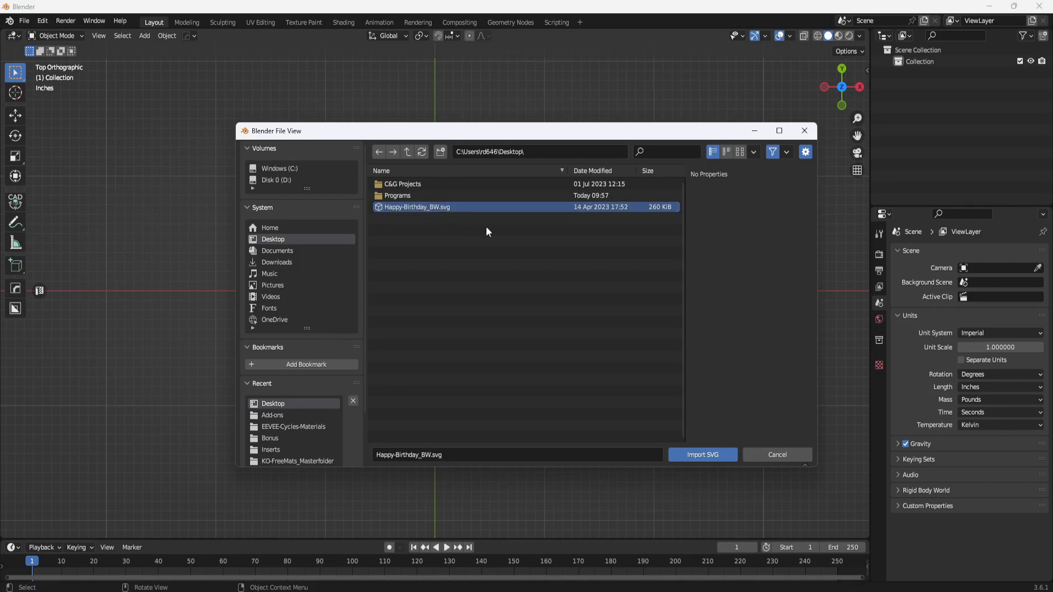
left_click(709, 456)
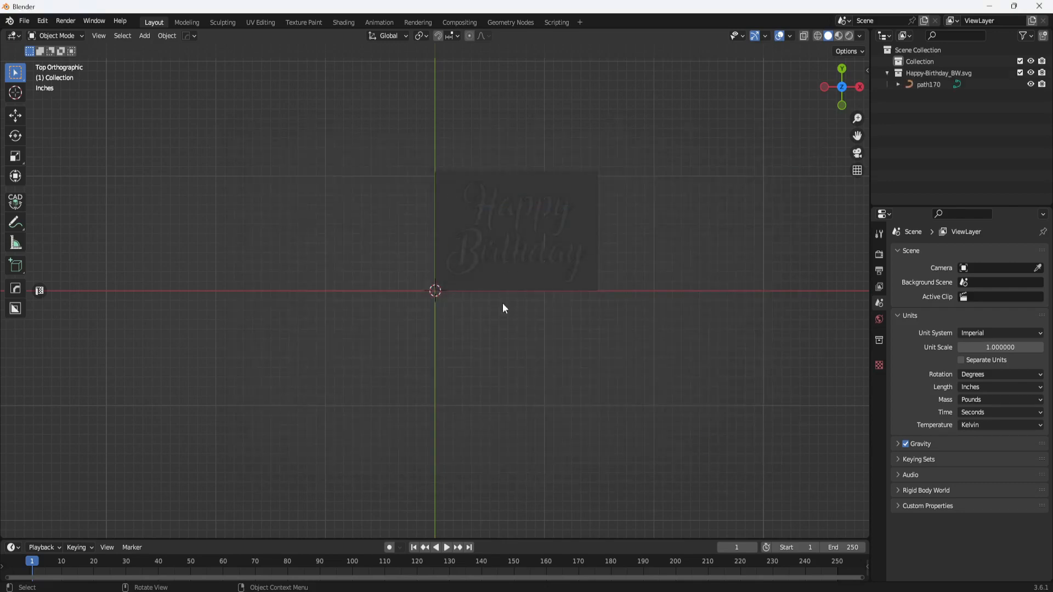
- Select the imported Happy Birthday curve and scale it down uniformly to about 0.677, making it about 12 inches wide
scroll(557, 231, "up", 2)
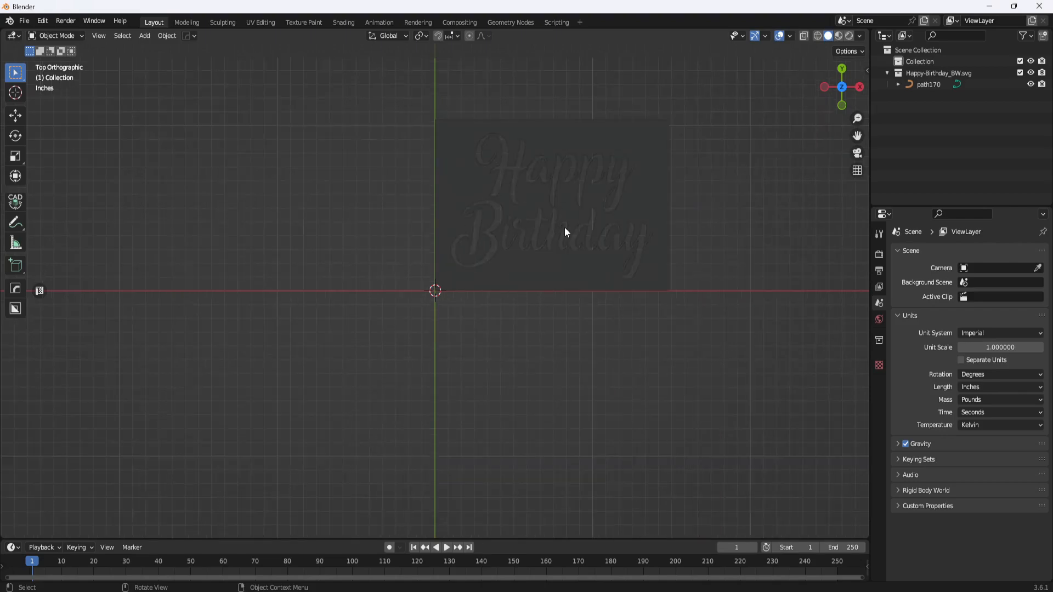
left_click(556, 238)
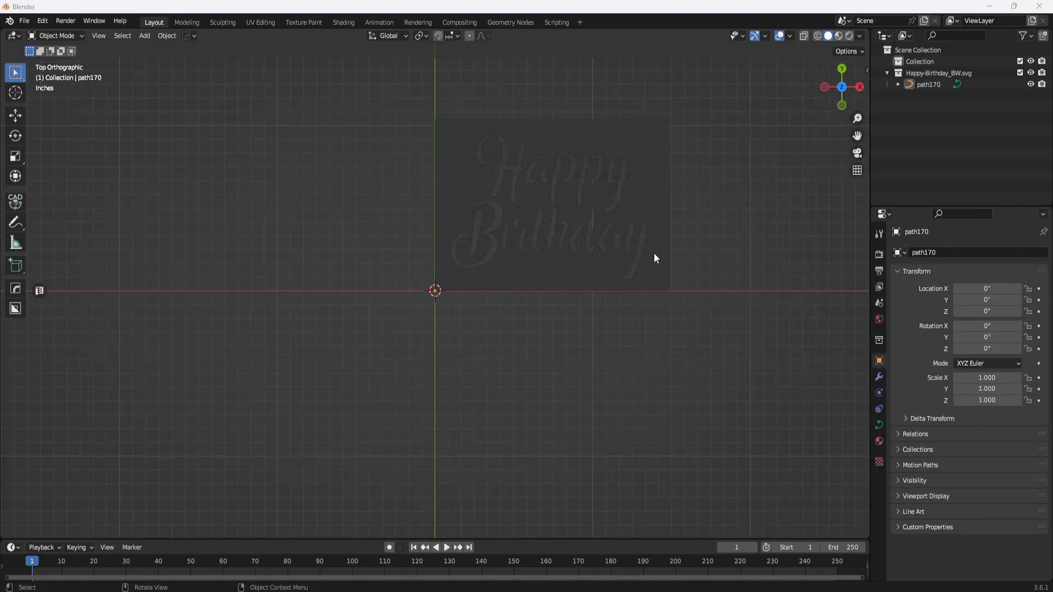
left_click(639, 202)
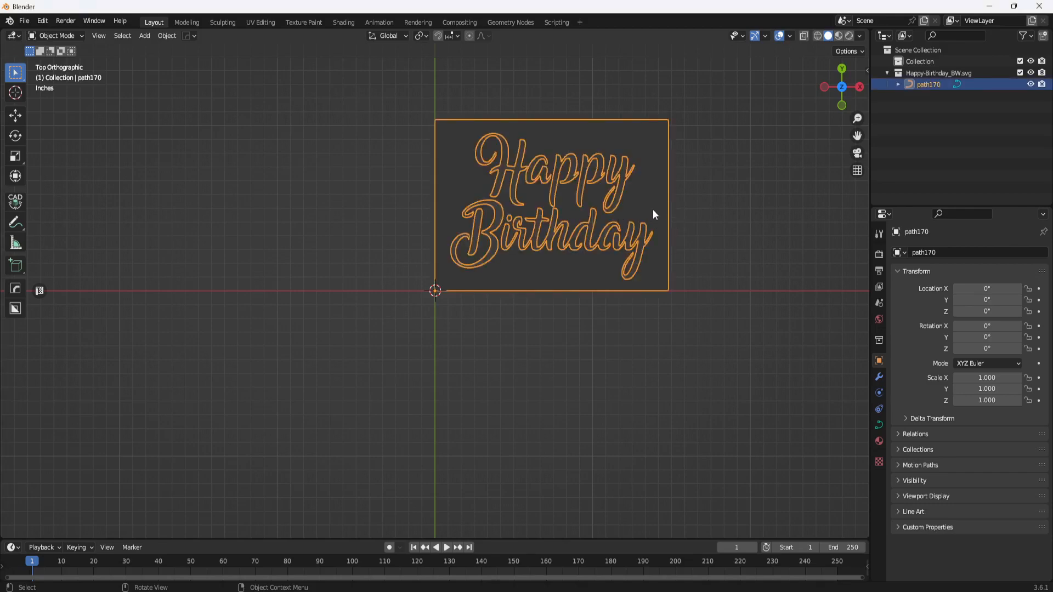
key("s")
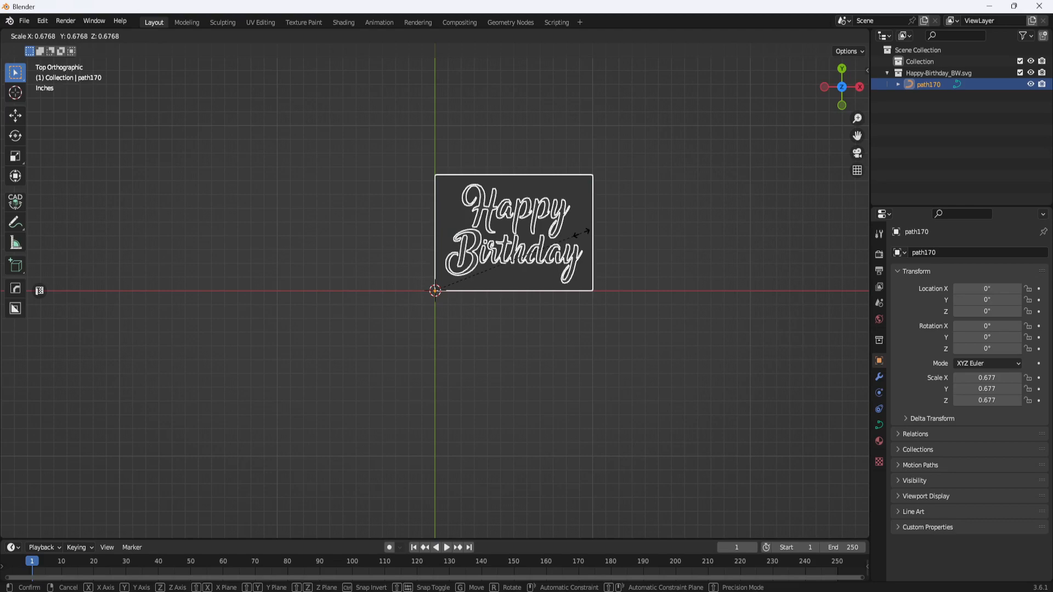
left_click(583, 233)
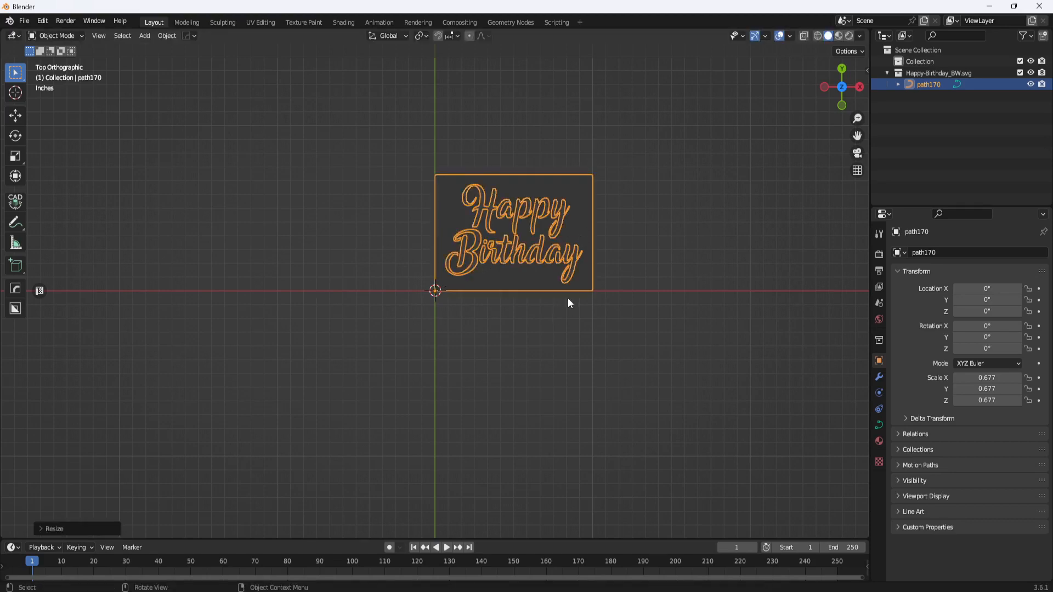
- Display the Happy Birthday curve's transform values and dimensions in the viewport
left_click(584, 218)
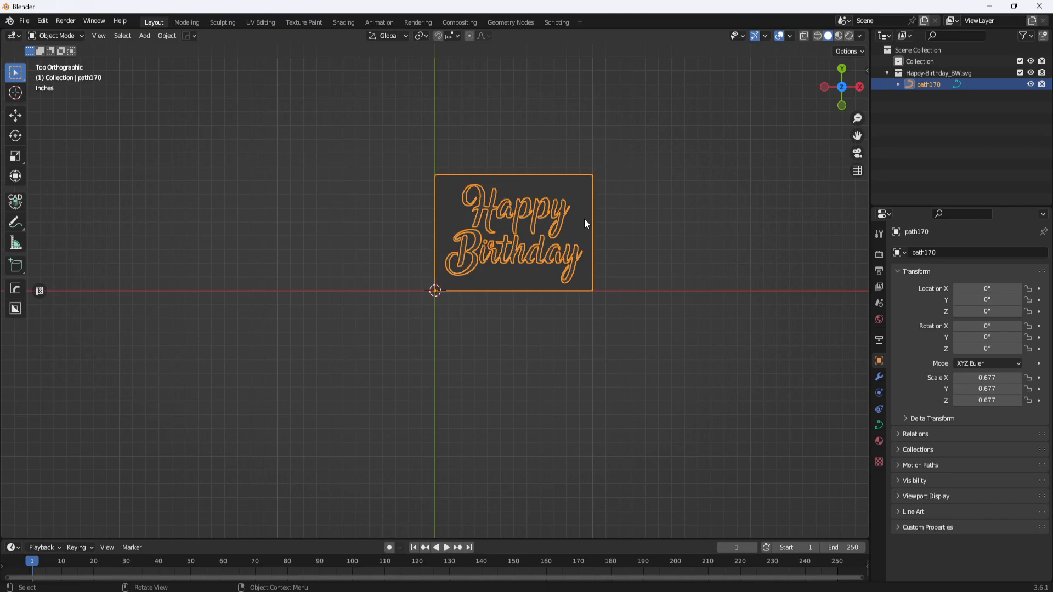
key("n")
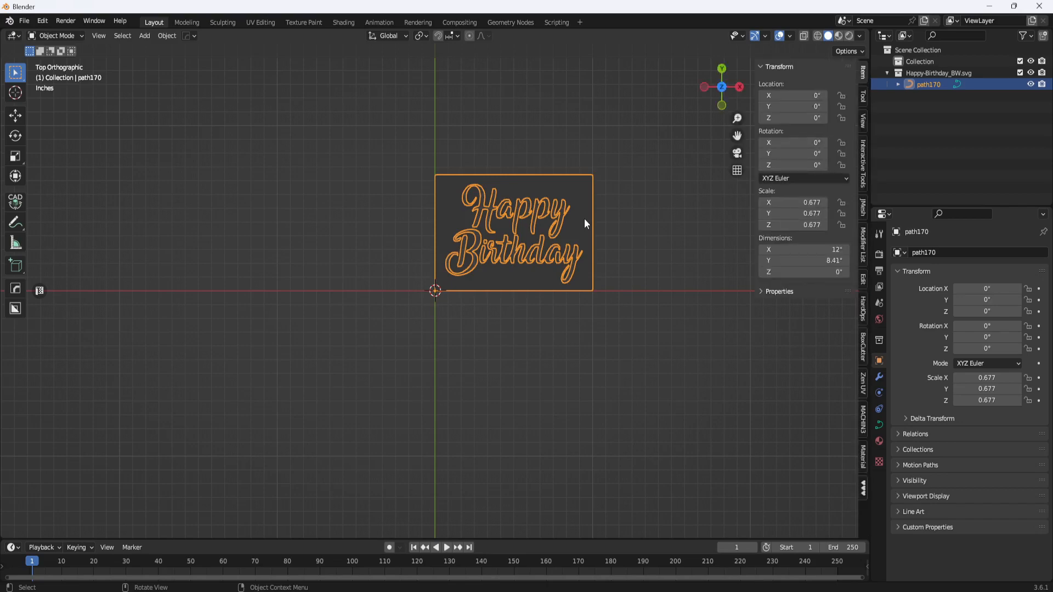
key("n")
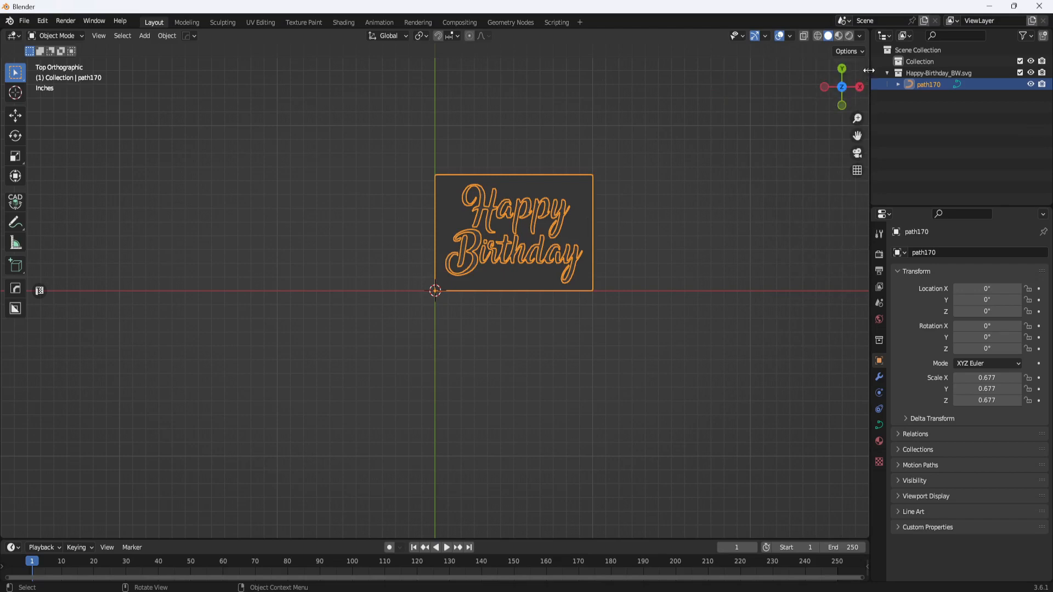
key("n")
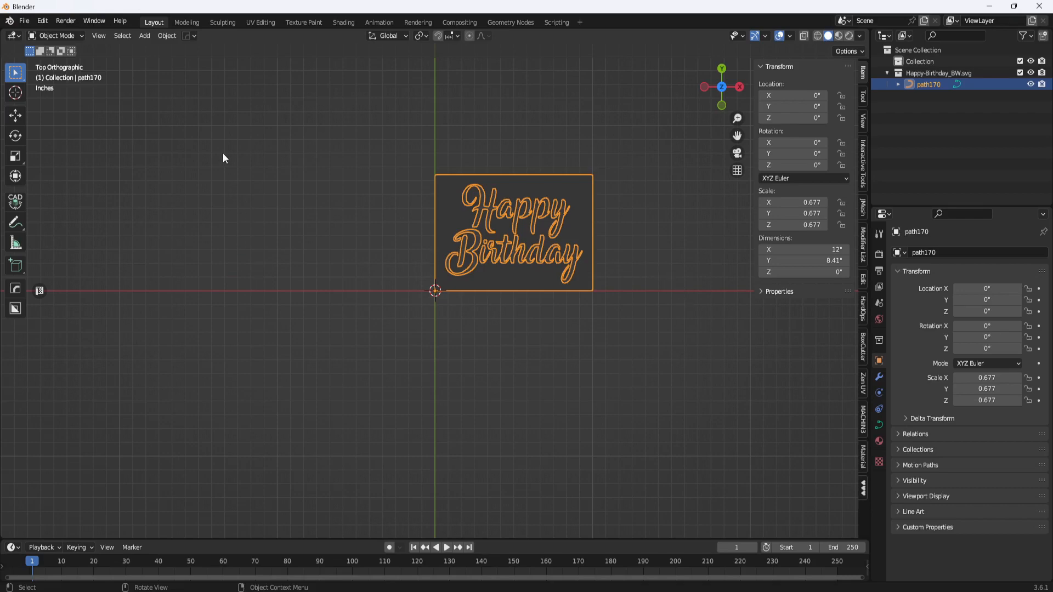
left_click(170, 36)
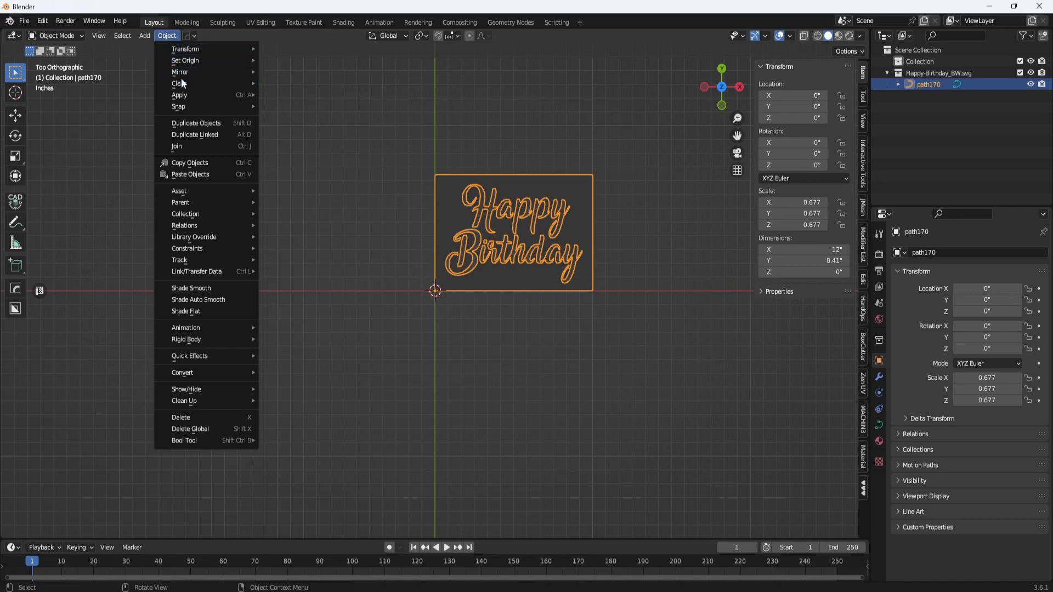
mouse_move(184, 98)
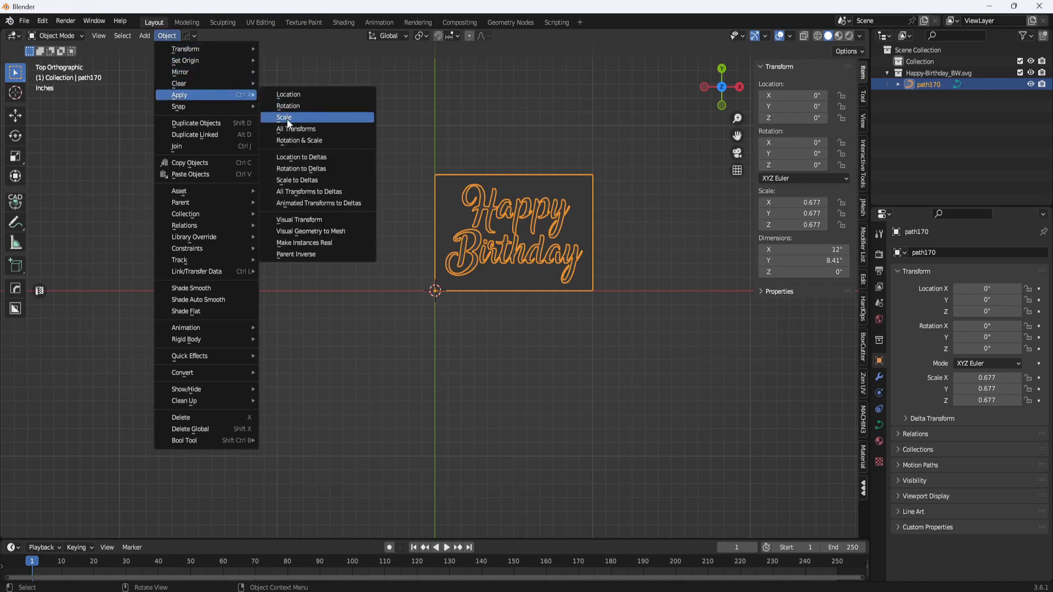
left_click(439, 104)
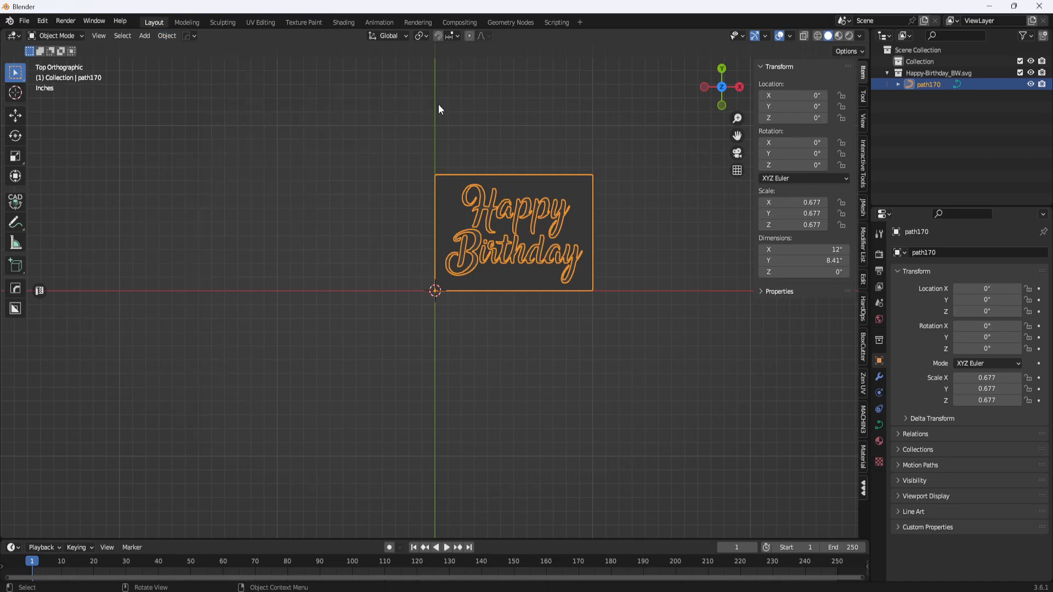
- Apply the scale of the Happy Birthday curve
key("ctrl+a")
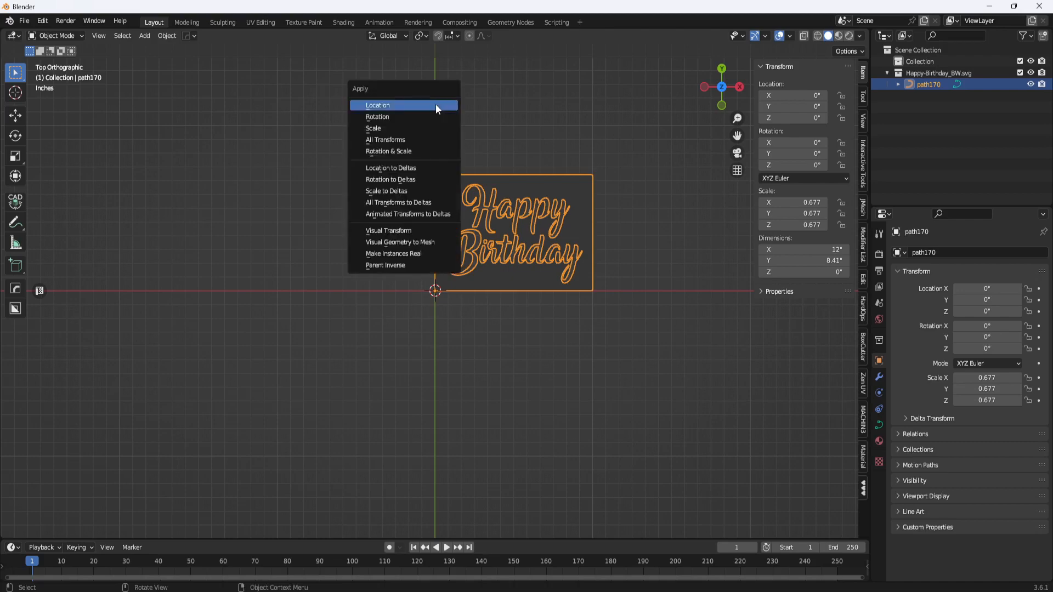
left_click(385, 128)
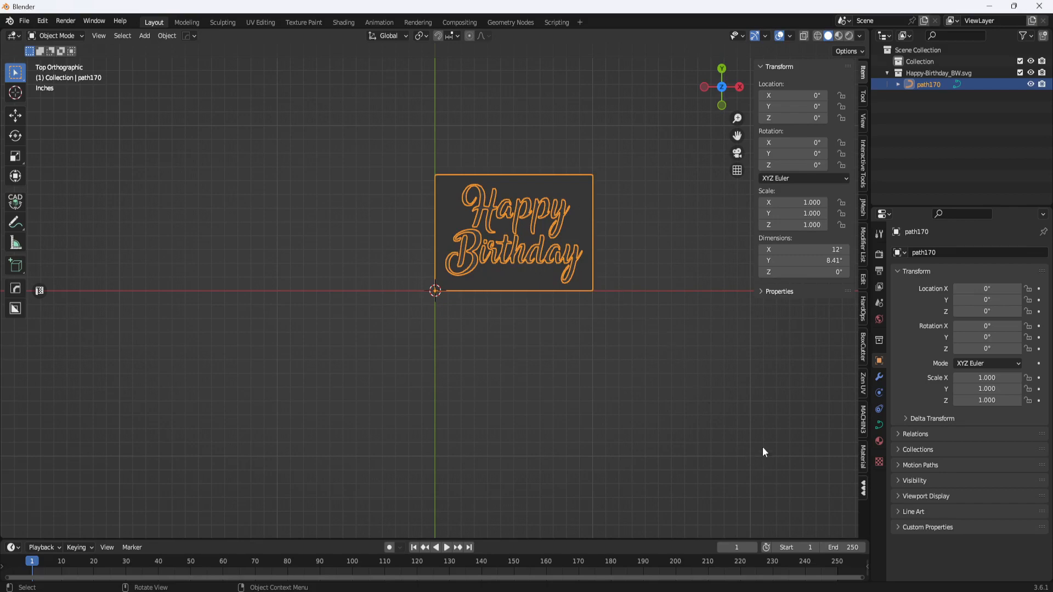
- Change the base color of the curve's SVGMat.001 material to light grey
left_click(880, 442)
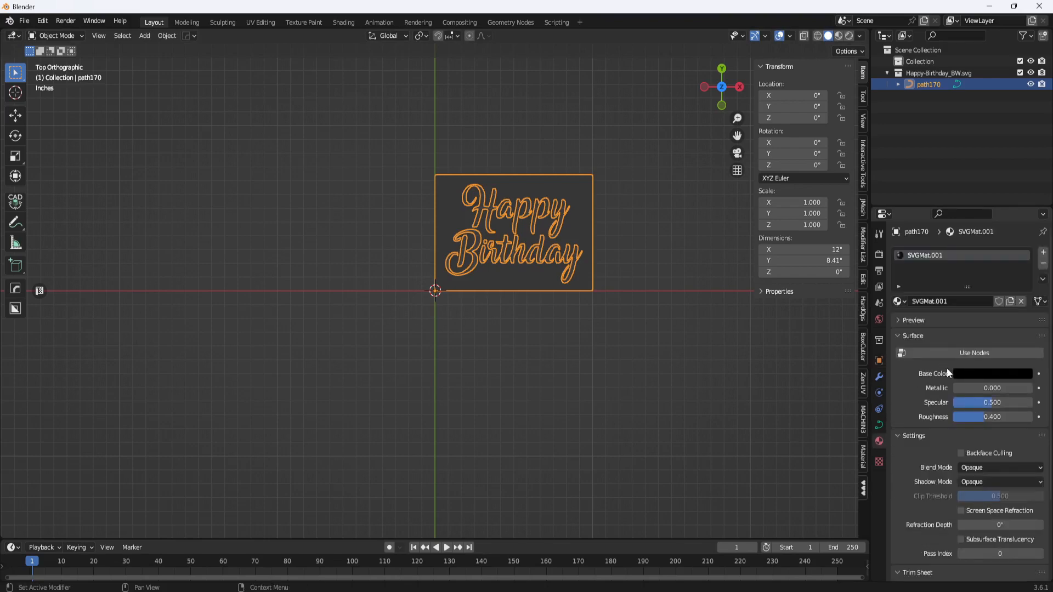
left_click(991, 375)
left_click_drag(1026, 291, 1028, 230)
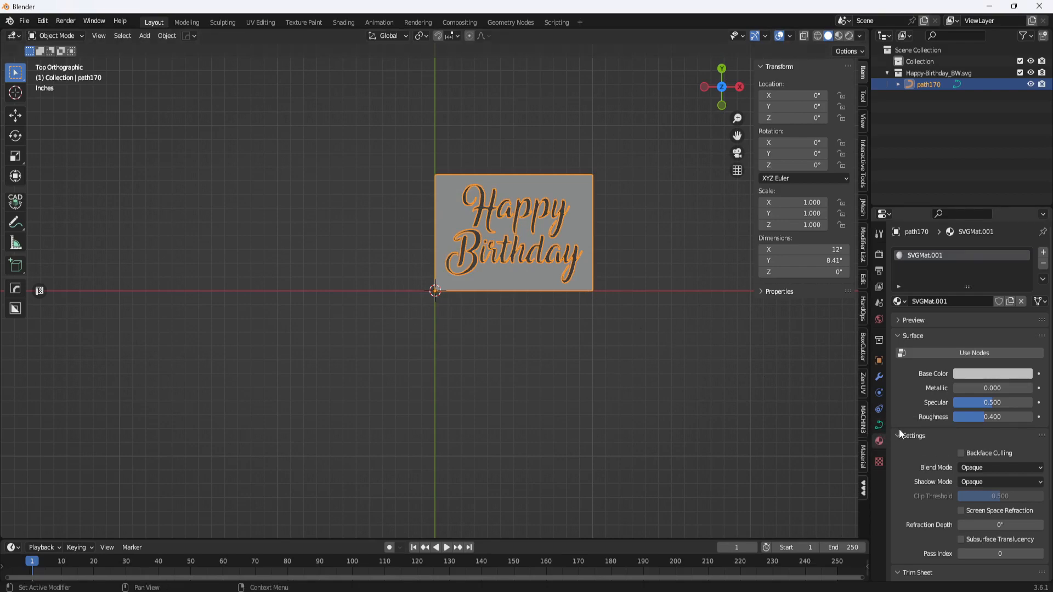
- Open the curve's geometry settings and set its extrude value to .062 inches
left_click(880, 426)
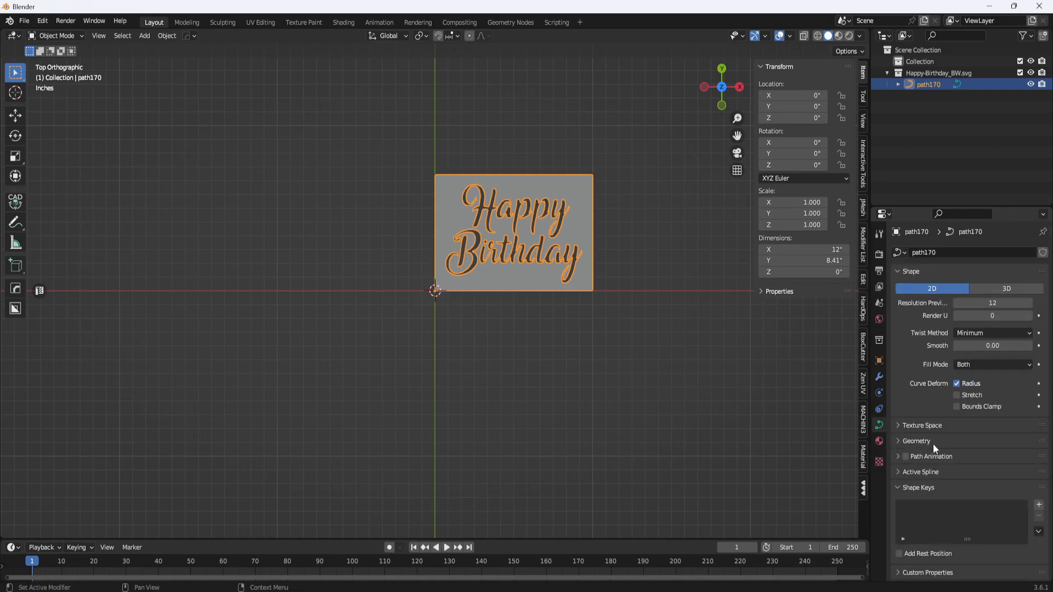
left_click(903, 441)
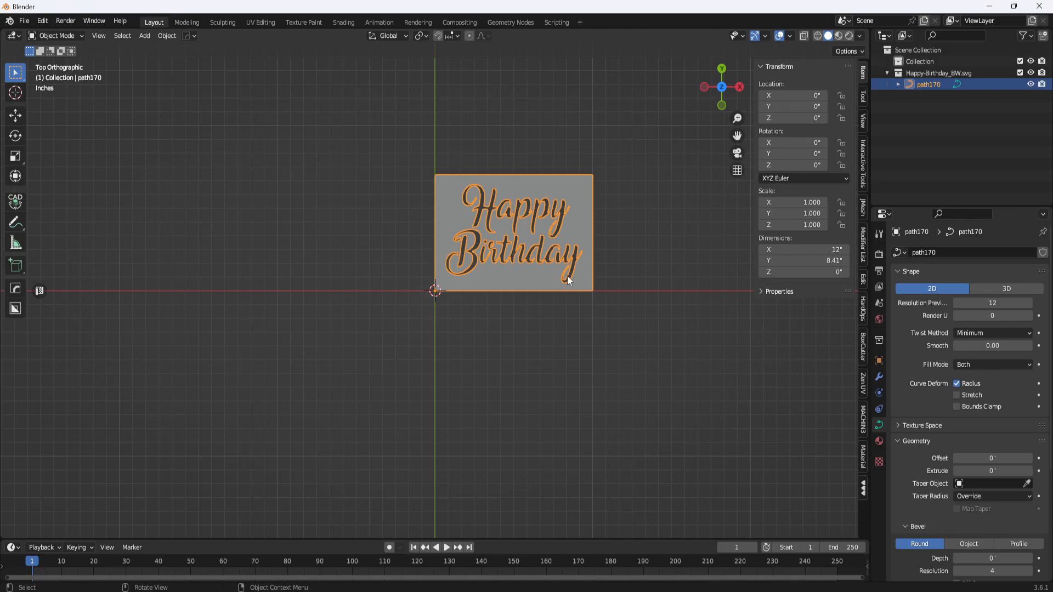
left_click(994, 471)
type(".062")
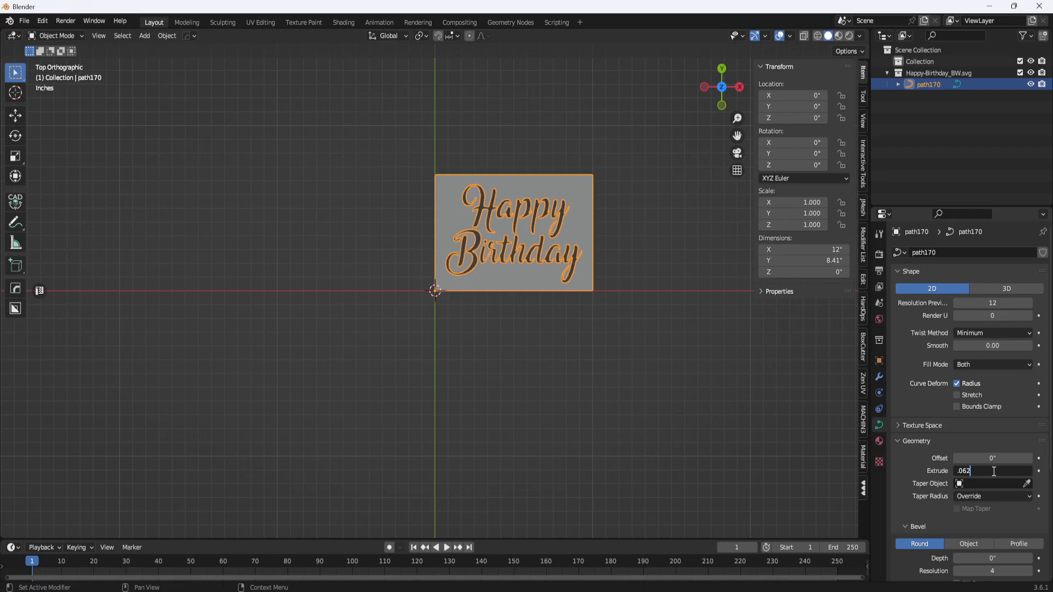
key("Return")
- Increase the curve's extrude value to 0.093 inches
left_click(993, 471)
type("..09")
type("3")
key("Return")
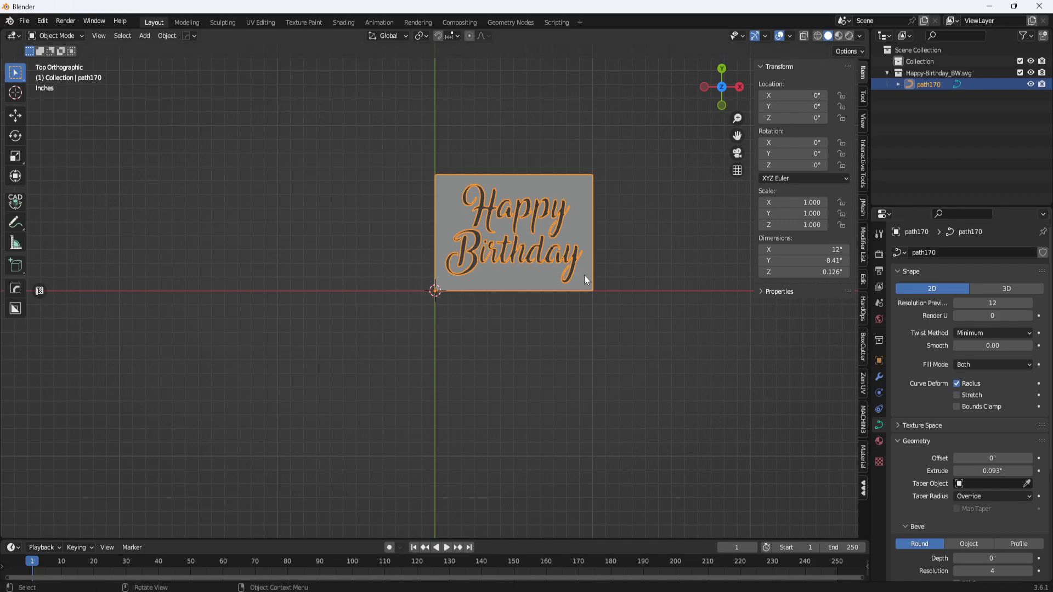
- Switch the Happy Birthday curve to Edit Mode near the ends of the letter strokes and activate the Move tool
scroll(583, 269, "up", 4)
middle_click_drag(583, 235, 515, 452, "shift")
middle_click_drag(447, 339, 486, 285)
scroll(493, 290, "up", 1)
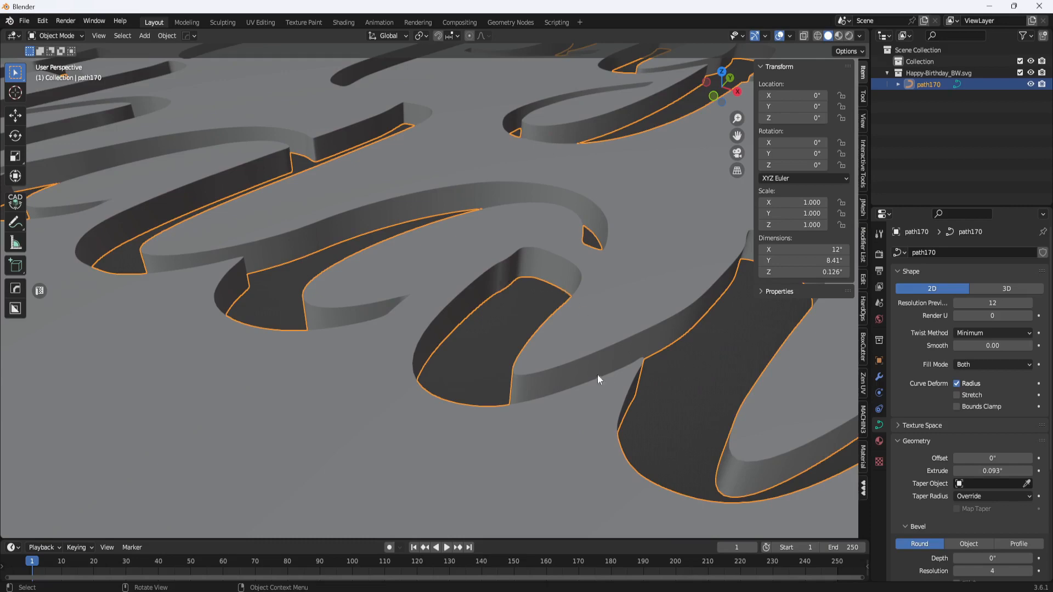
middle_click_drag(311, 219, 511, 350, "shift")
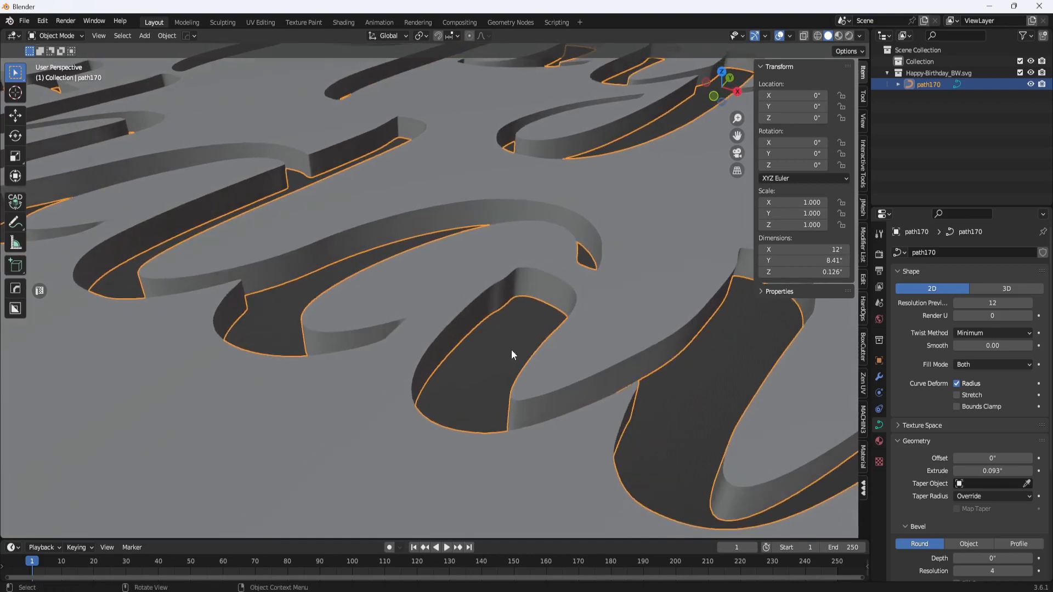
left_click(83, 37)
left_click(64, 61)
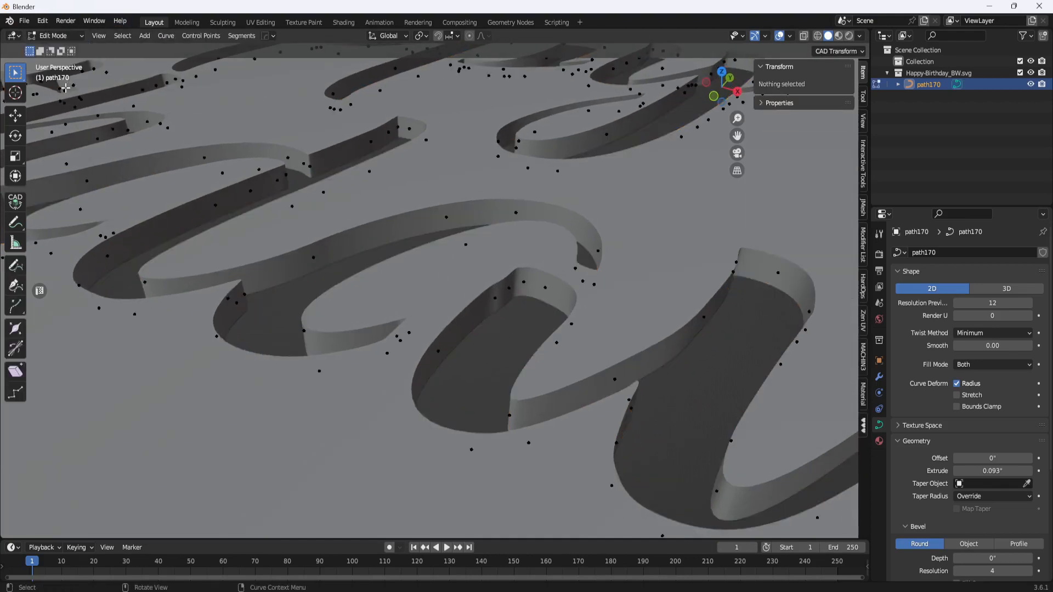
left_click(17, 116)
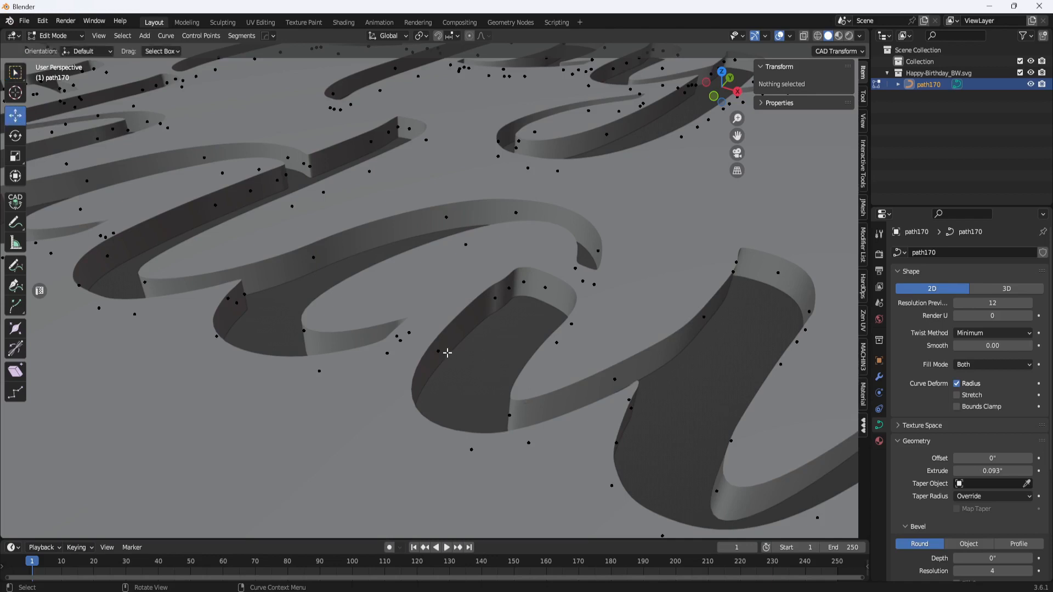
- Select a control point at the upper end of a letter stroke, move it slightly within the XY plane, and select its handle
left_click(497, 296)
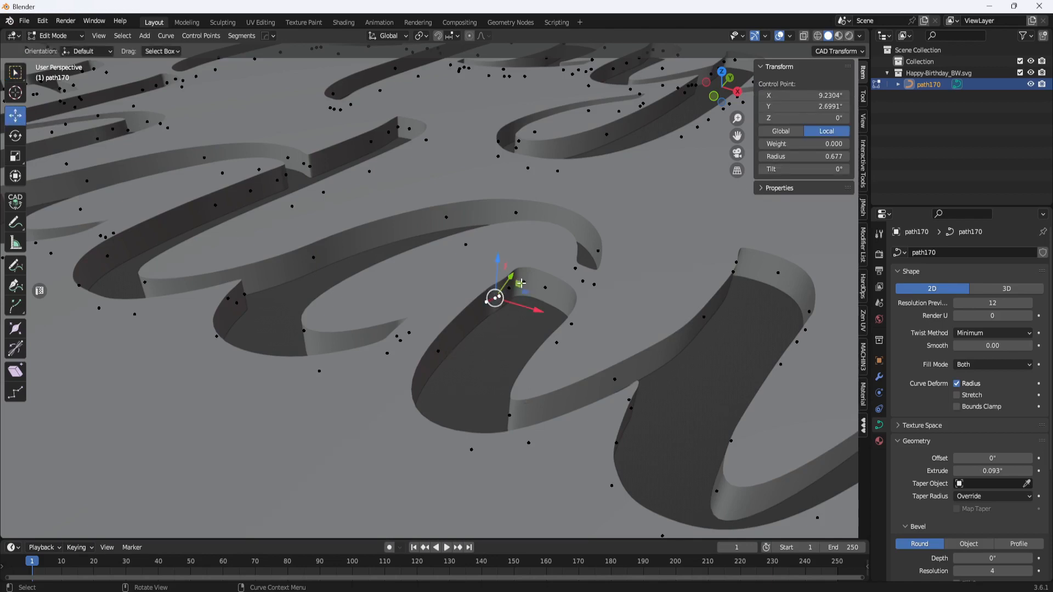
middle_click_drag(552, 257, 551, 264)
scroll(457, 218, "up", 6)
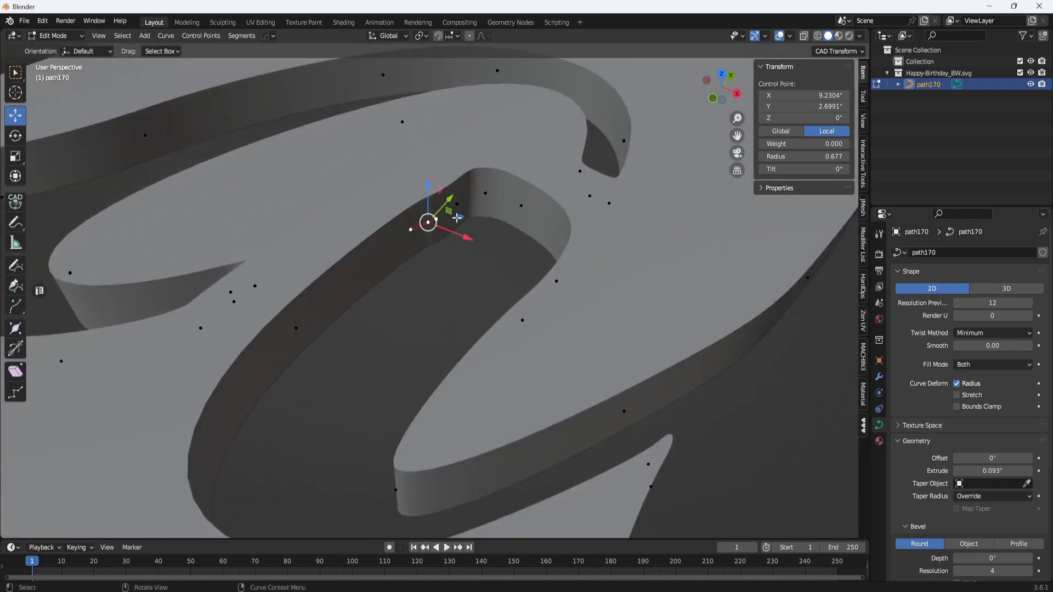
mouse_move(457, 218)
left_mouse_down()
mouse_move(428, 237)
mouse_move(471, 210)
left_mouse_up()
left_click(407, 232)
left_click(431, 222)
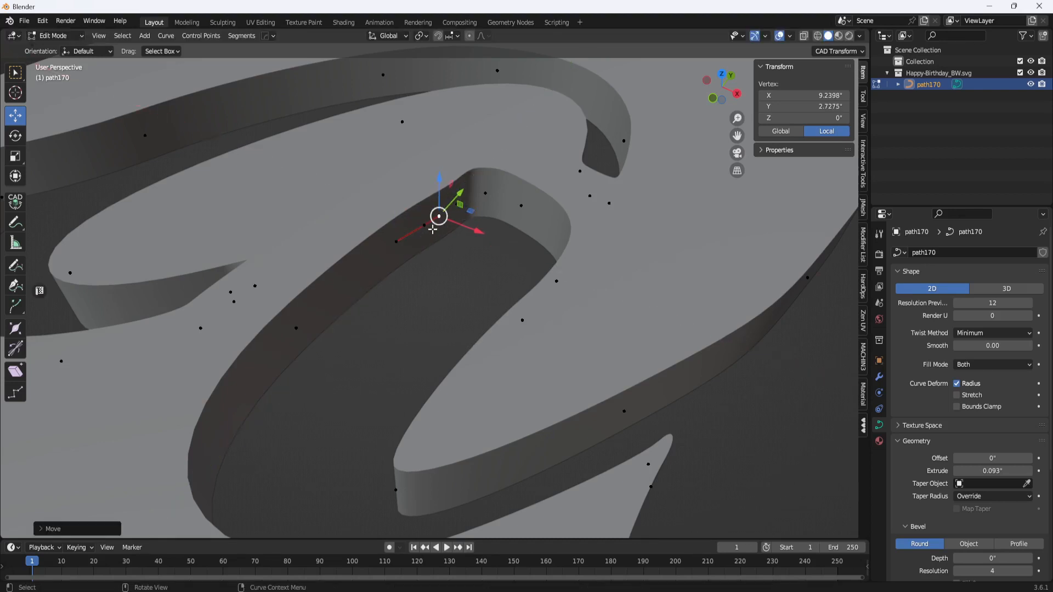
- Return the Happy Birthday curve to Object Mode with the whole panel in view
middle_click_drag(456, 253, 488, 263, "shift")
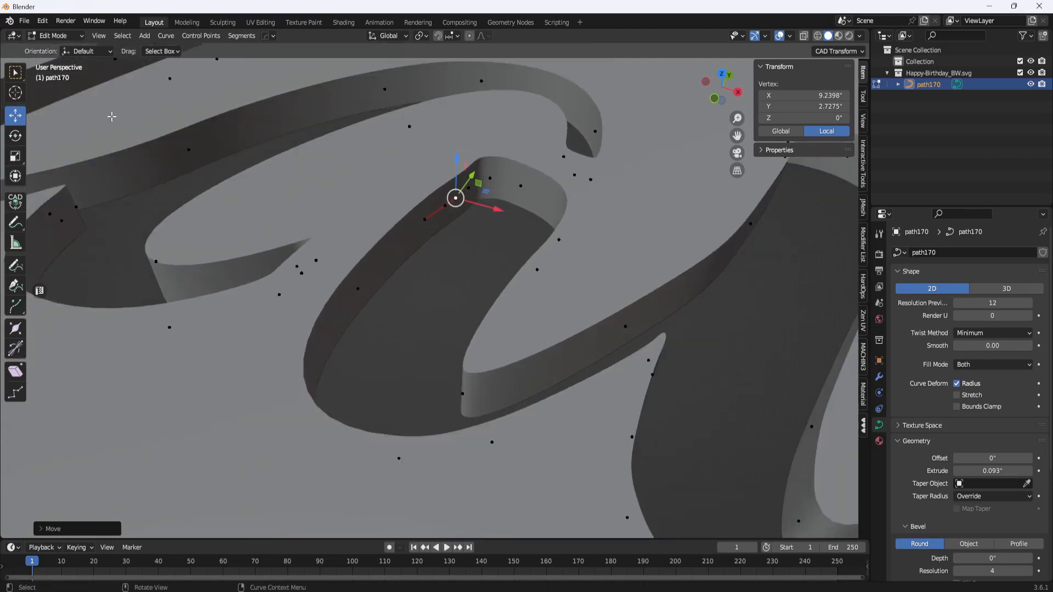
left_click(83, 35)
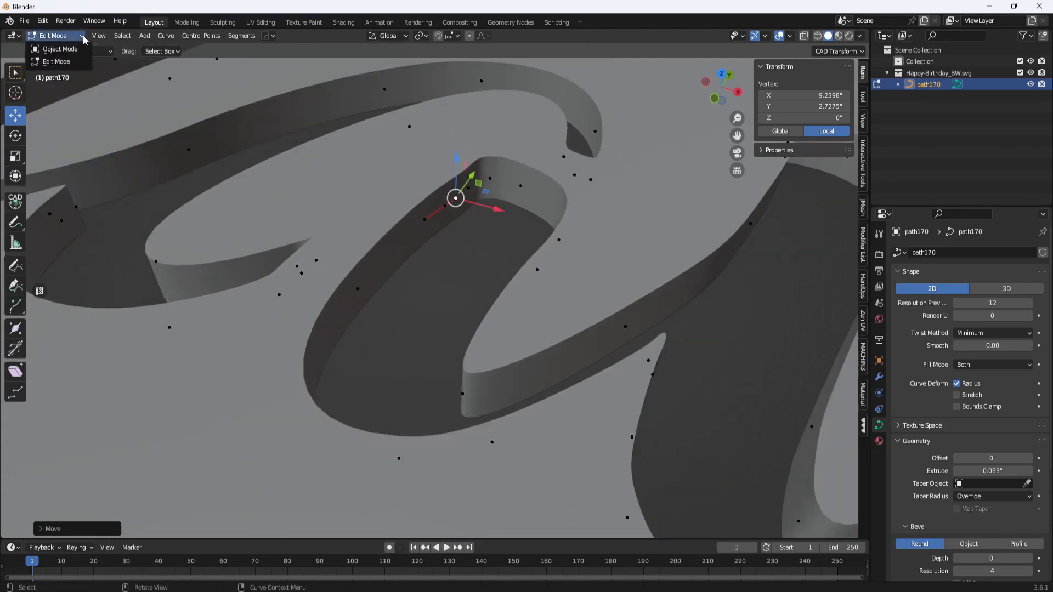
left_click(53, 45)
middle_click_drag(376, 226, 463, 275)
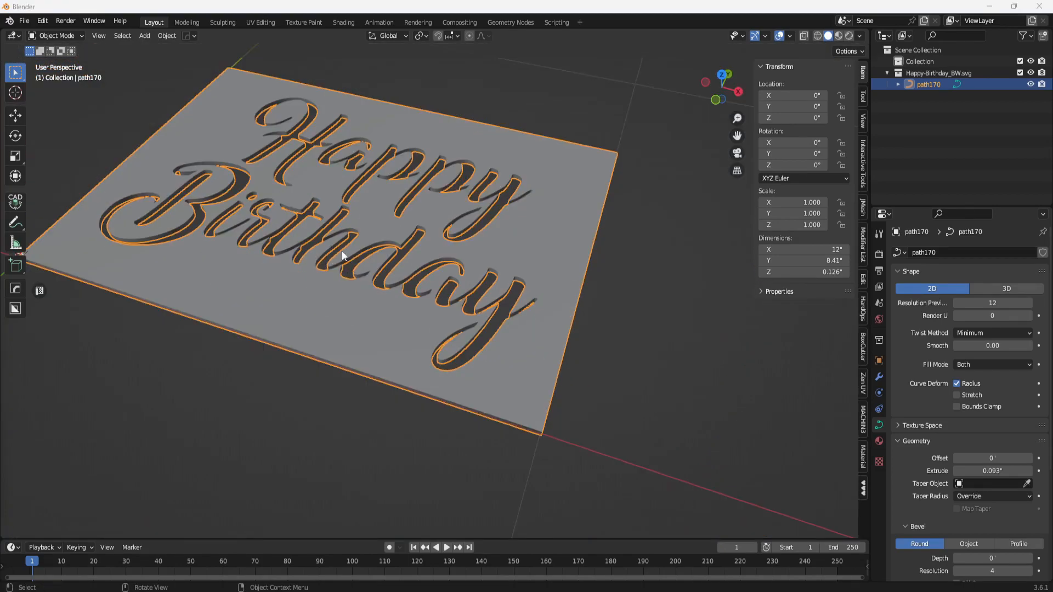
- Export the Happy Birthday panel as an STL file to the Desktop
left_click(24, 21)
mouse_move(52, 187)
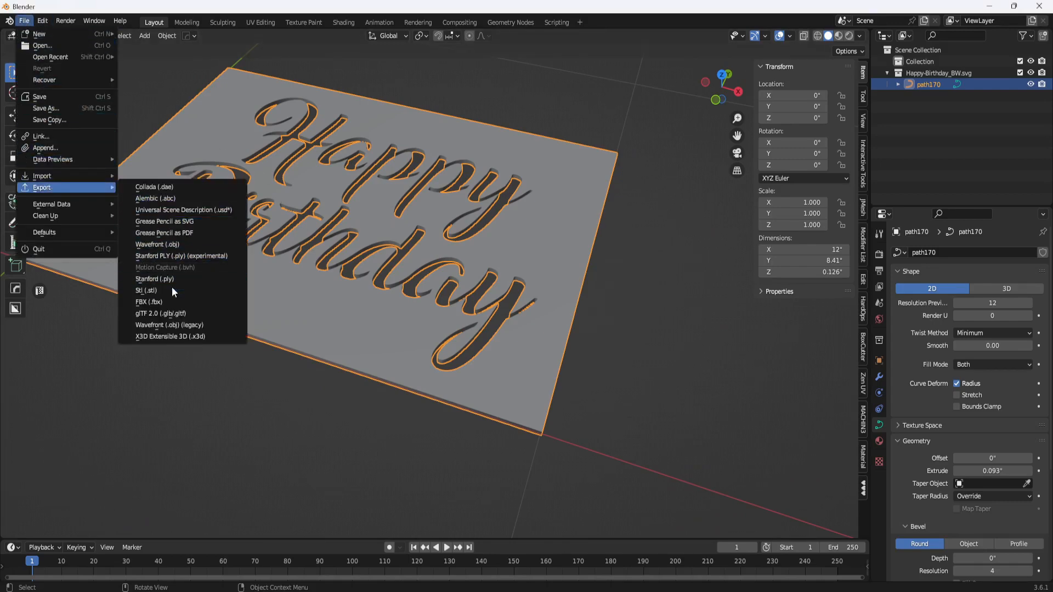
left_click(153, 294)
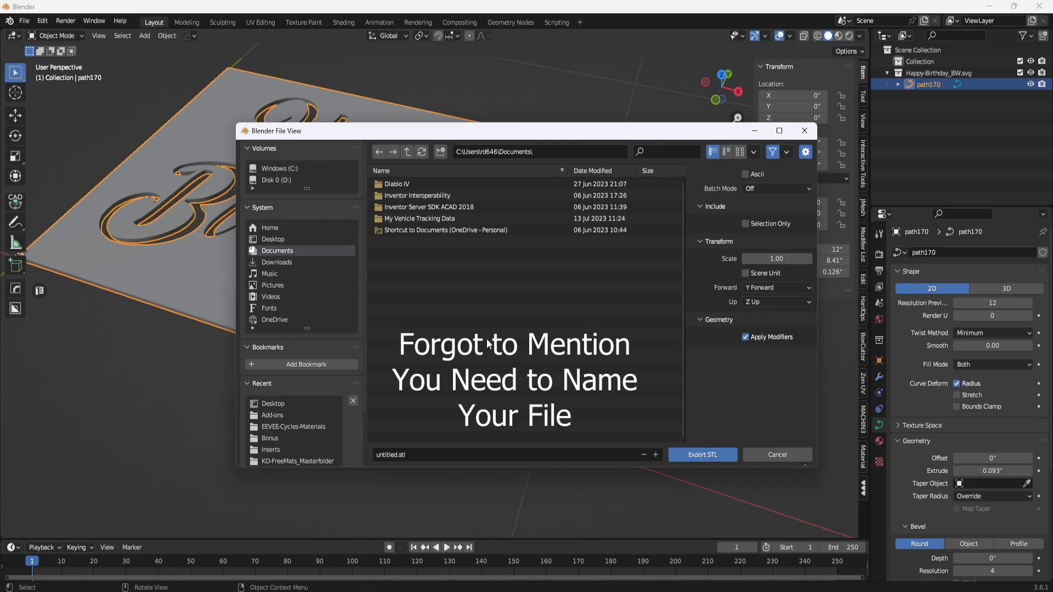
left_click(276, 238)
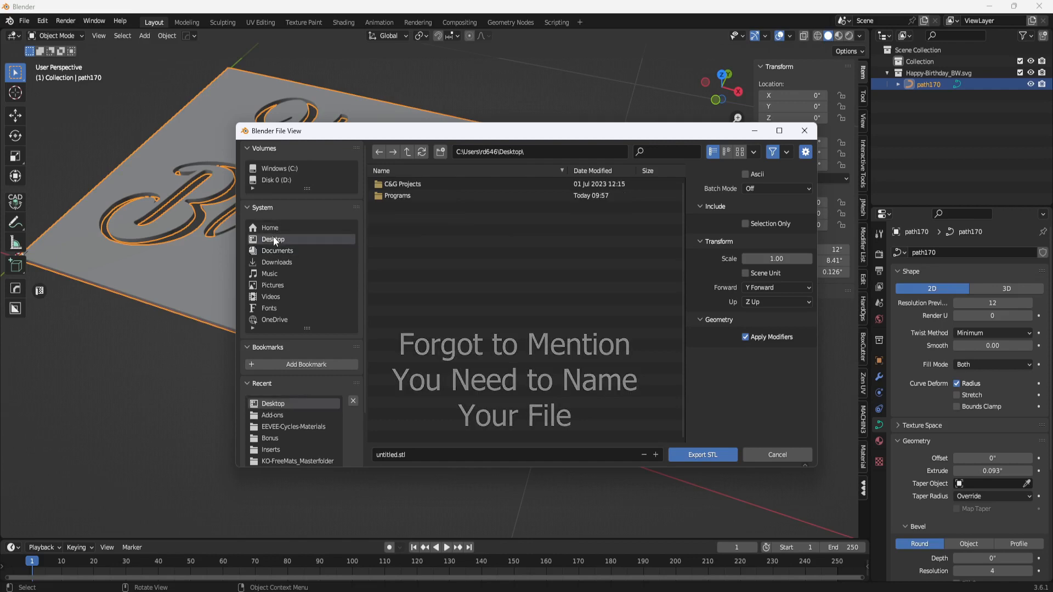
left_click(699, 455)
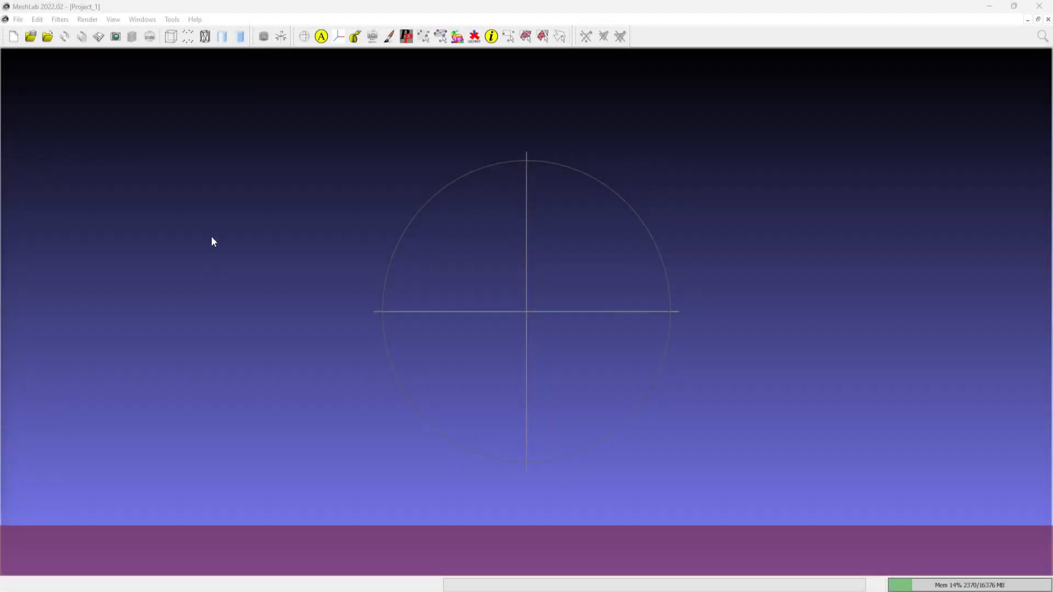
- Switch to MeshLab and import Stencil.stl from the Desktop, accepting the pre-open options with duplicated vertices unified
left_click(18, 21)
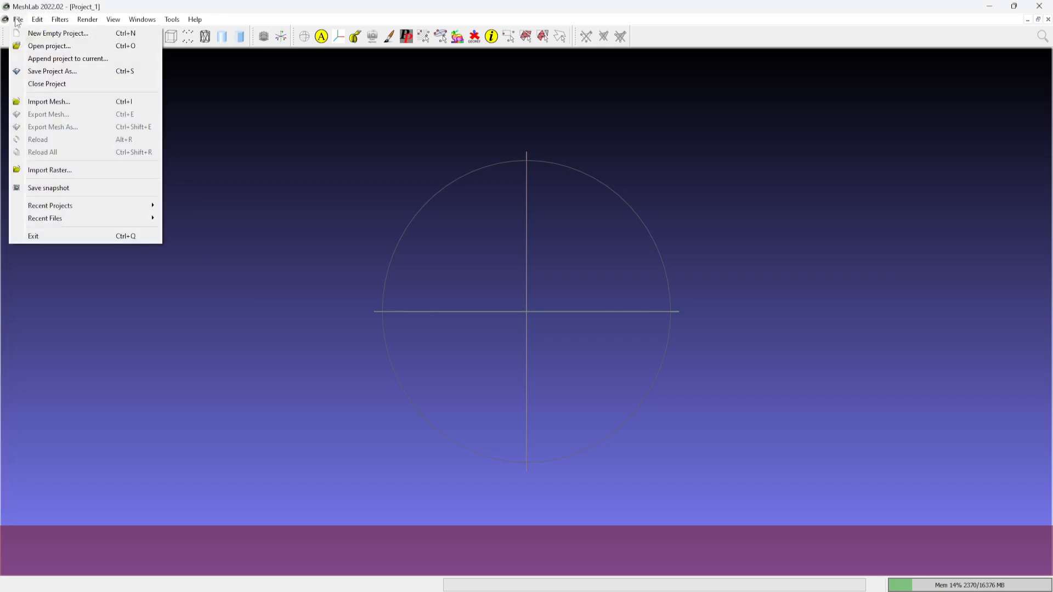
left_click(53, 102)
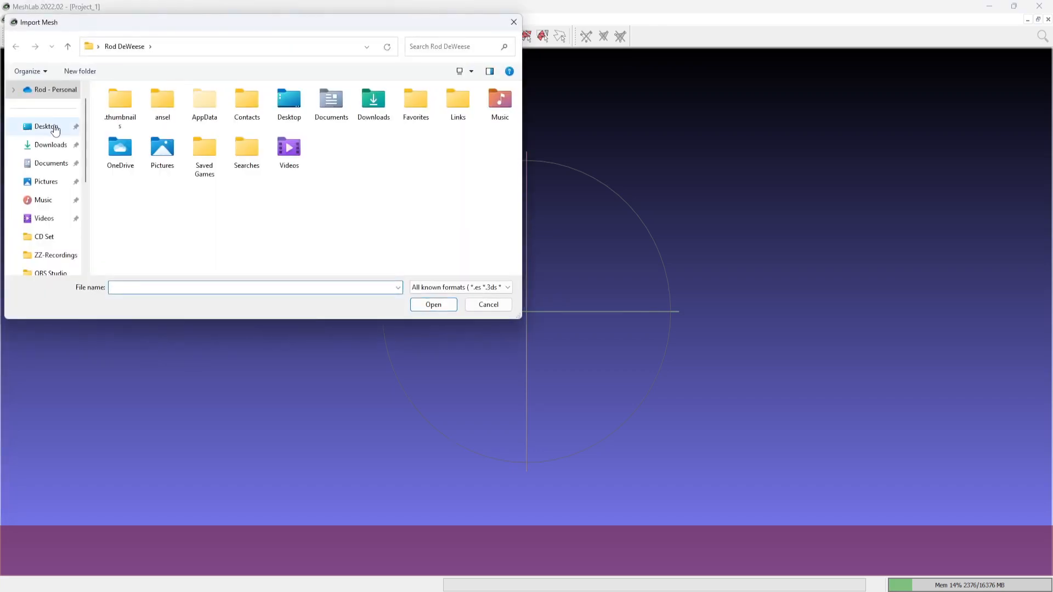
left_click(54, 128)
left_click(250, 117)
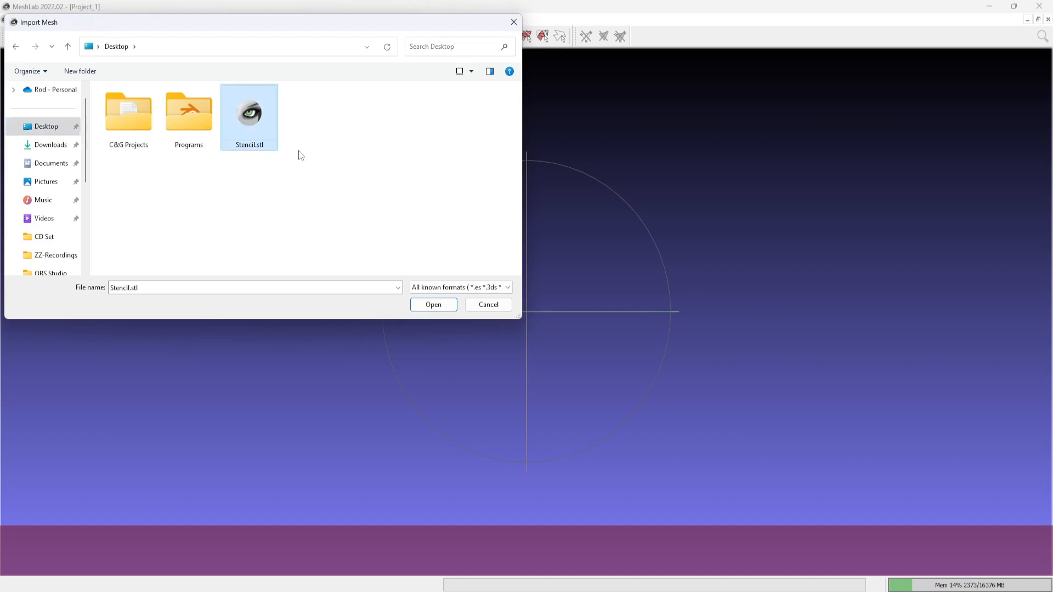
left_click(434, 305)
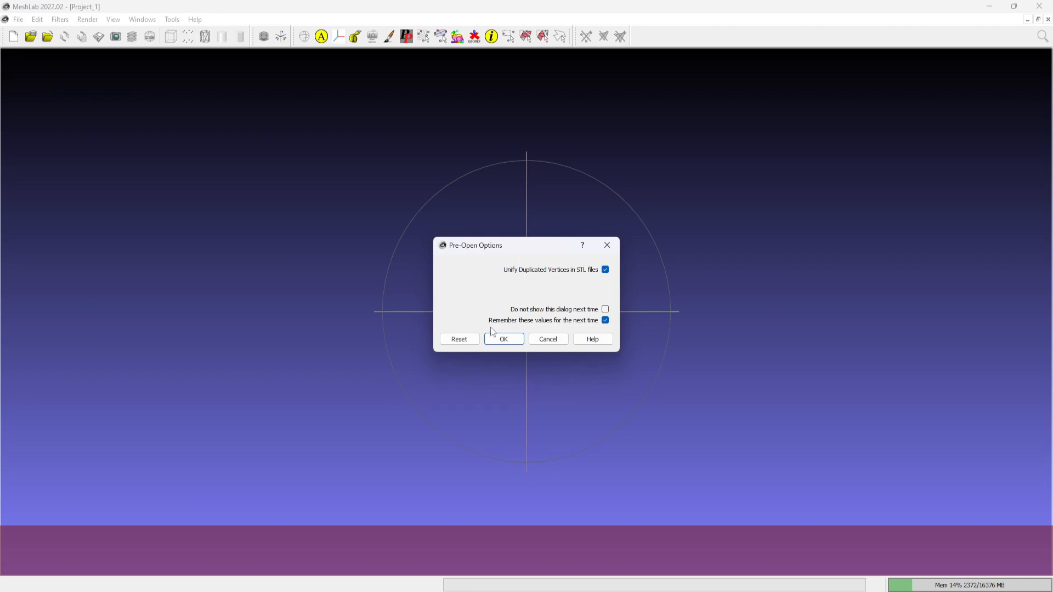
left_click(513, 340)
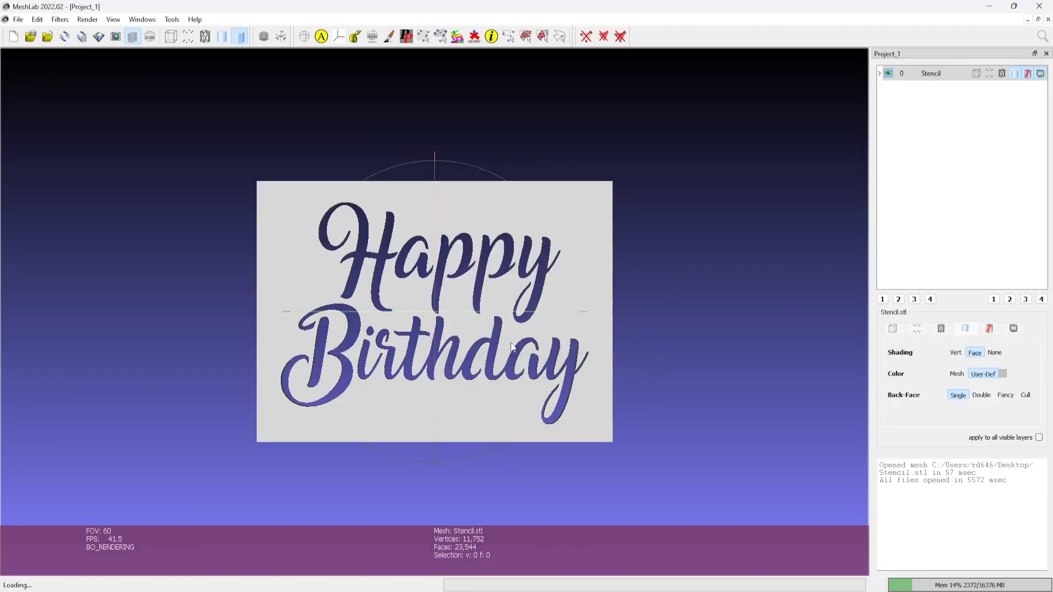
- Examine the imported stencil's cut-out letters and edges from several angles, both close up and as a whole
scroll(498, 334, "up", 5)
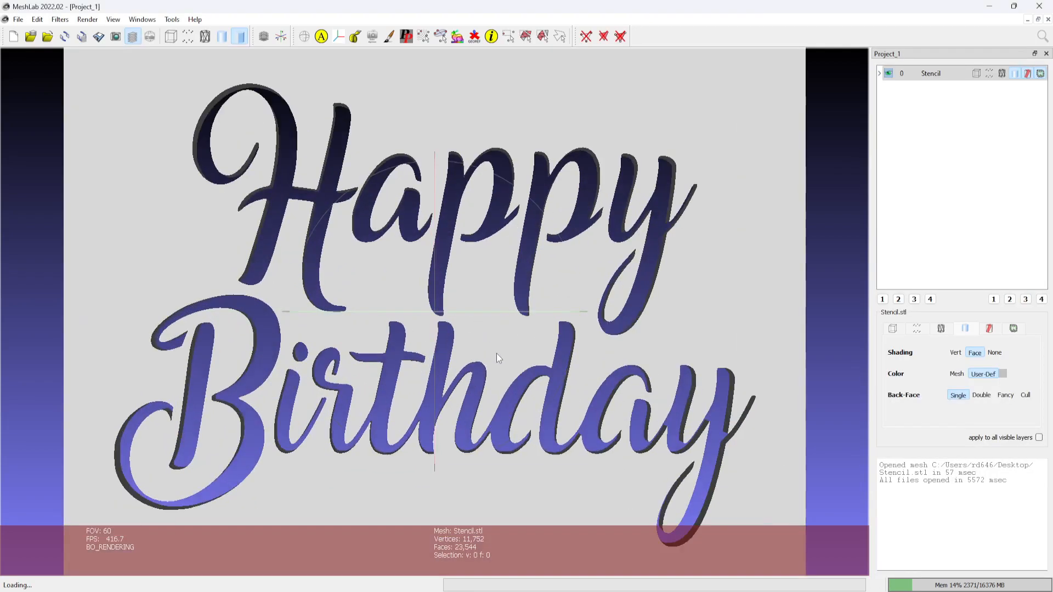
left_click_drag(496, 357, 628, 388)
left_click_drag(351, 324, 508, 355)
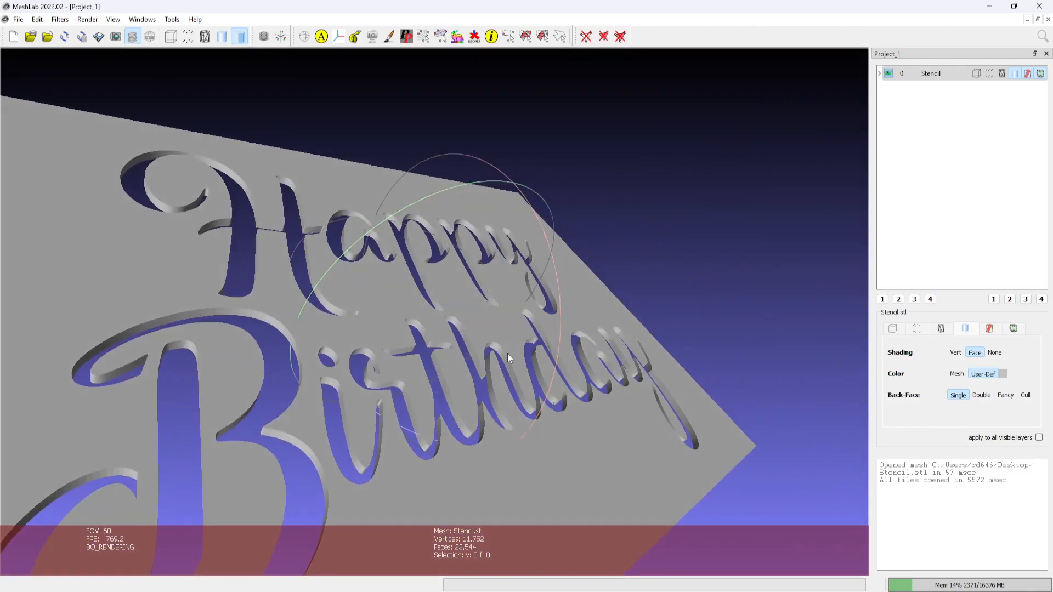
scroll(412, 324, "up", 3)
scroll(411, 325, "down", 4)
mouse_move(413, 329)
left_mouse_down()
mouse_move(447, 332)
mouse_move(417, 318)
mouse_move(453, 314)
mouse_move(579, 351)
mouse_move(468, 341)
mouse_move(451, 334)
mouse_move(457, 326)
mouse_move(403, 318)
mouse_move(411, 334)
left_mouse_up()
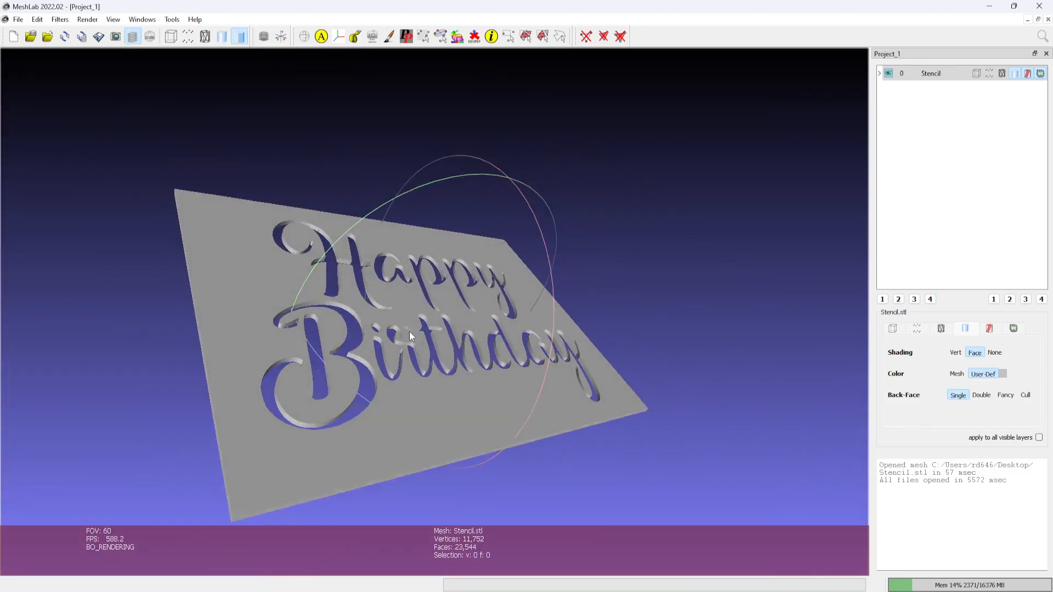